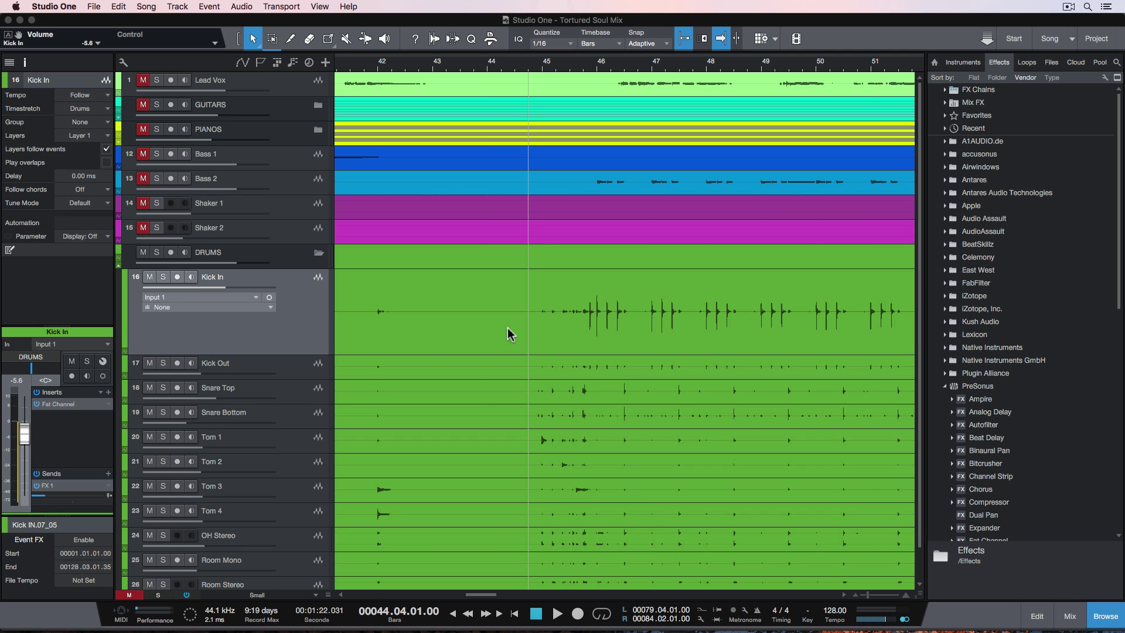
Enlarge the Snare Top track and play the drums to listen.
double_click(295, 403)
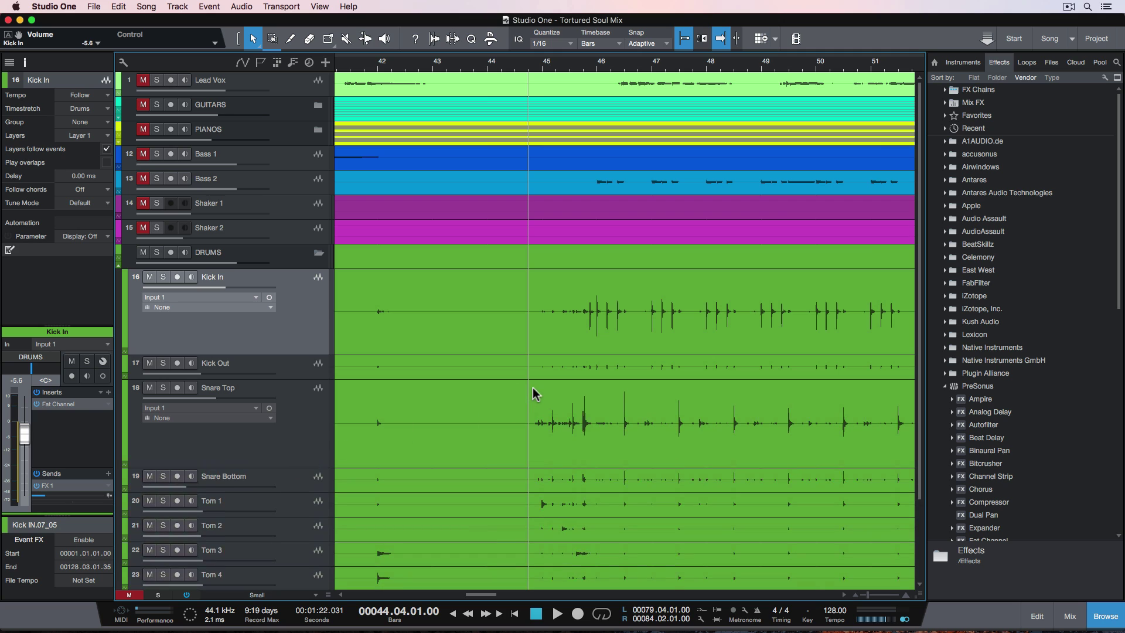
key("space")
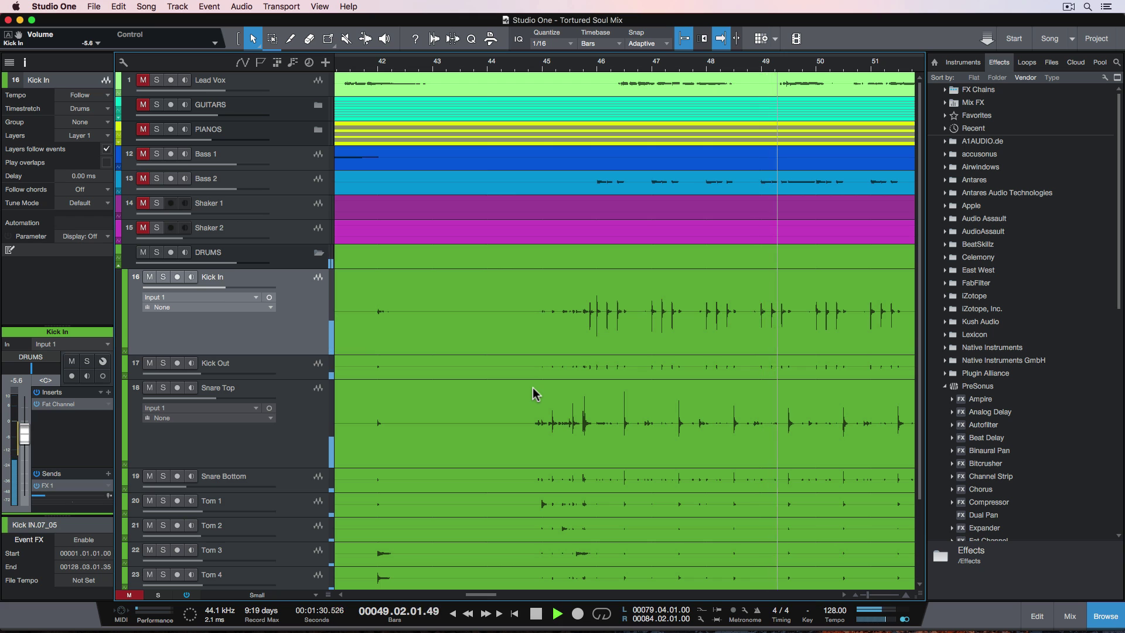
key("space")
Extract a groove from the Kick In event in Quantize's Groove tab.
left_click(456, 308)
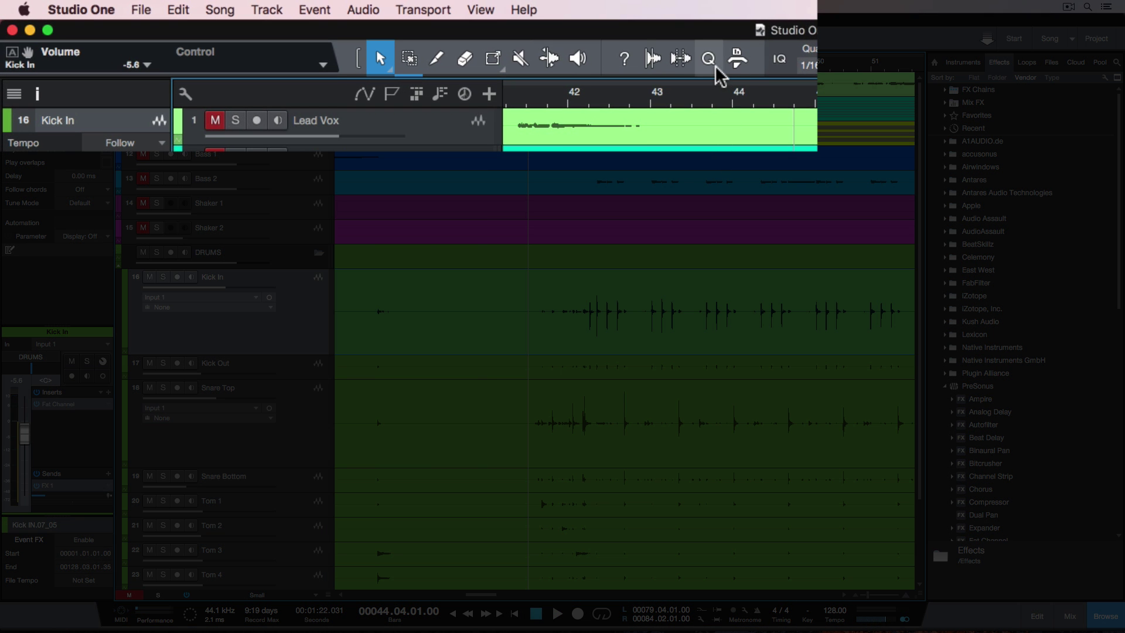
left_click(472, 40)
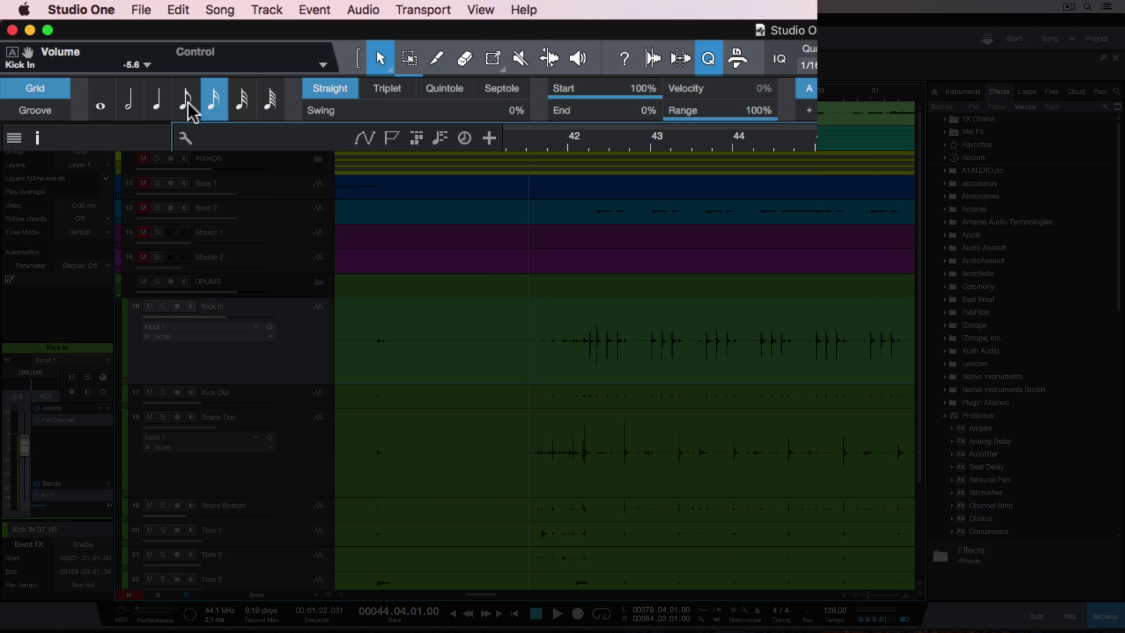
left_click(59, 109)
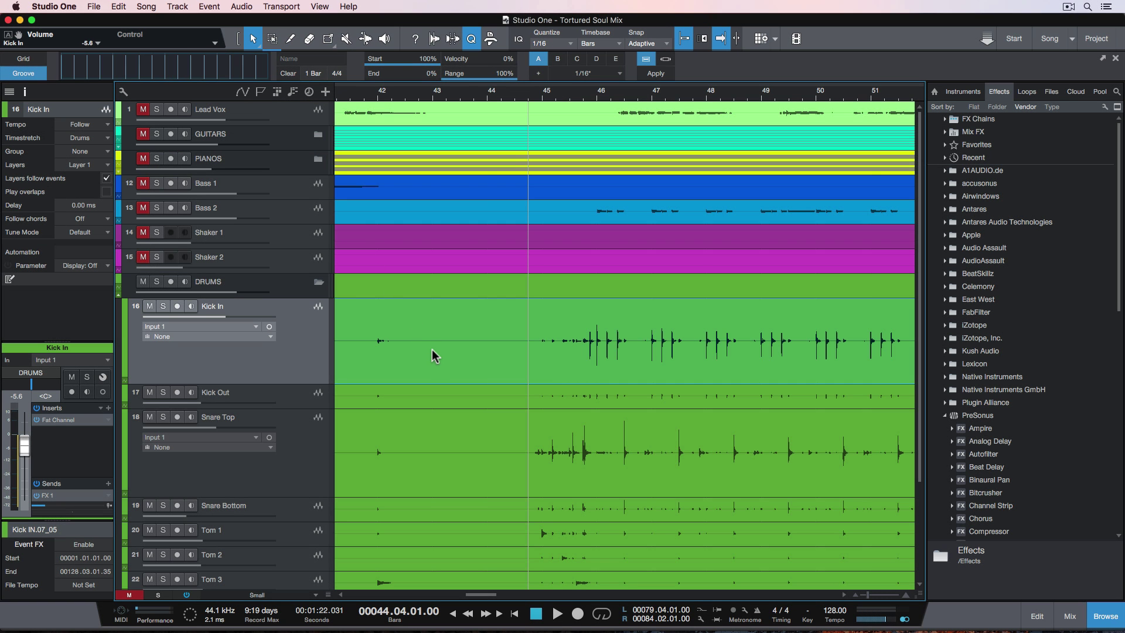
left_click_drag(199, 118, 131, 65)
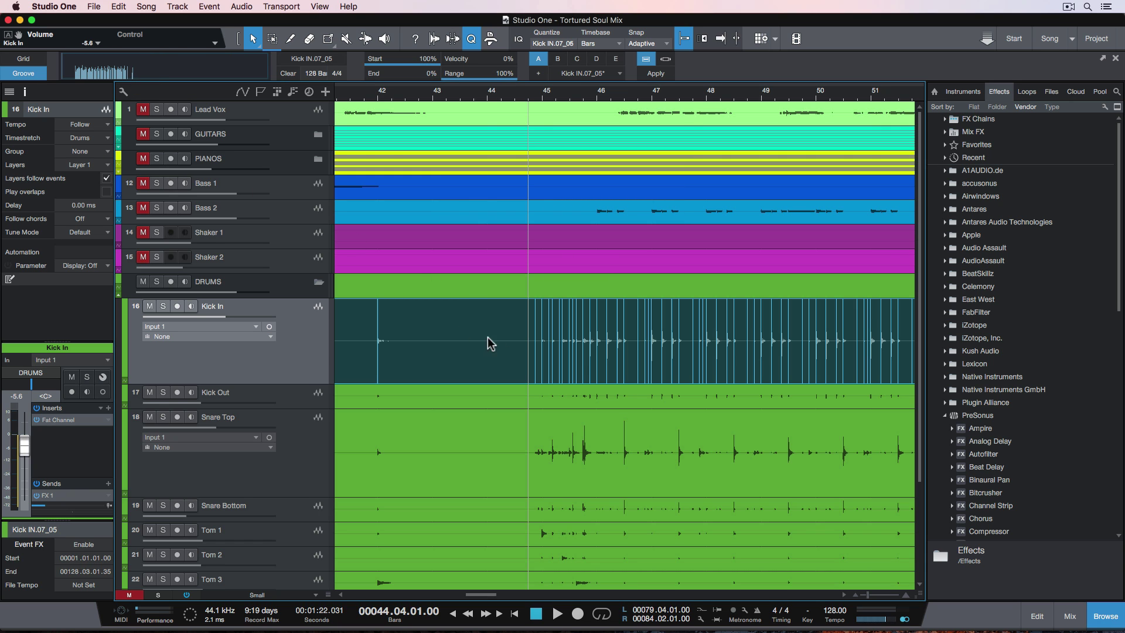
With the Audio Bend tool, set Kick In's transient detection threshold to 28%.
scroll(602, 354, "down", 3)
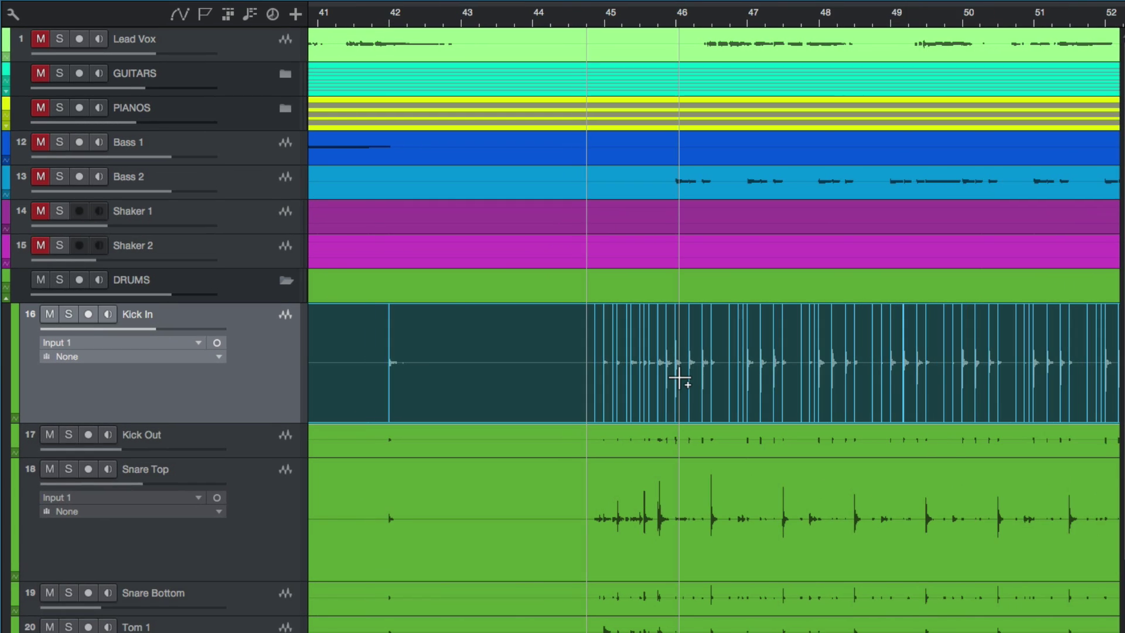
scroll(679, 381, "down", 4)
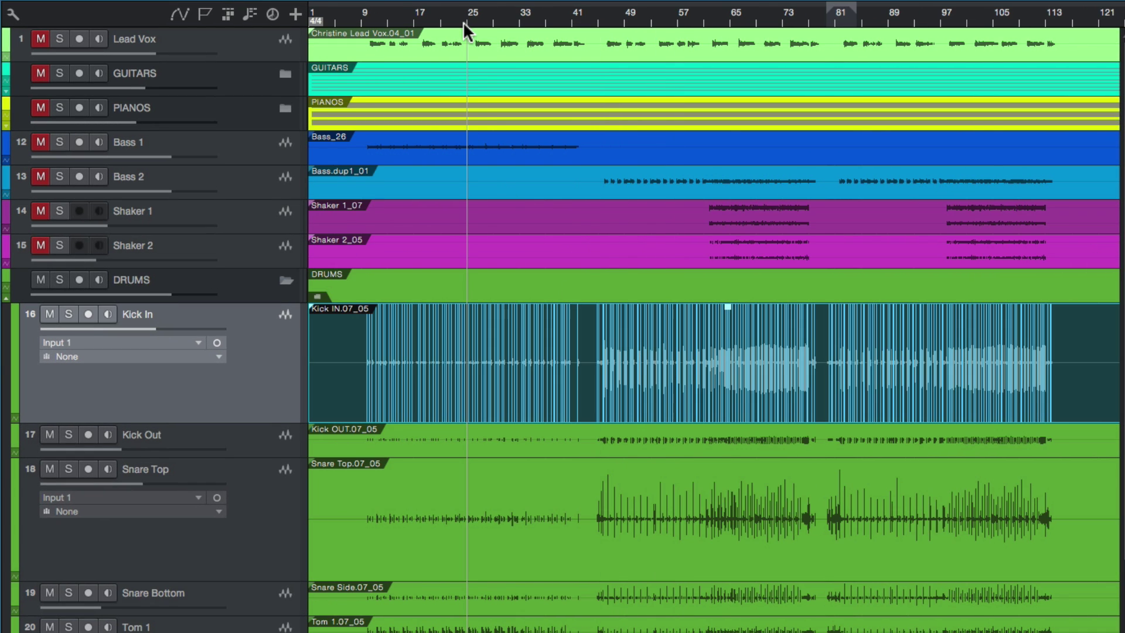
scroll(419, 251, "up", 4)
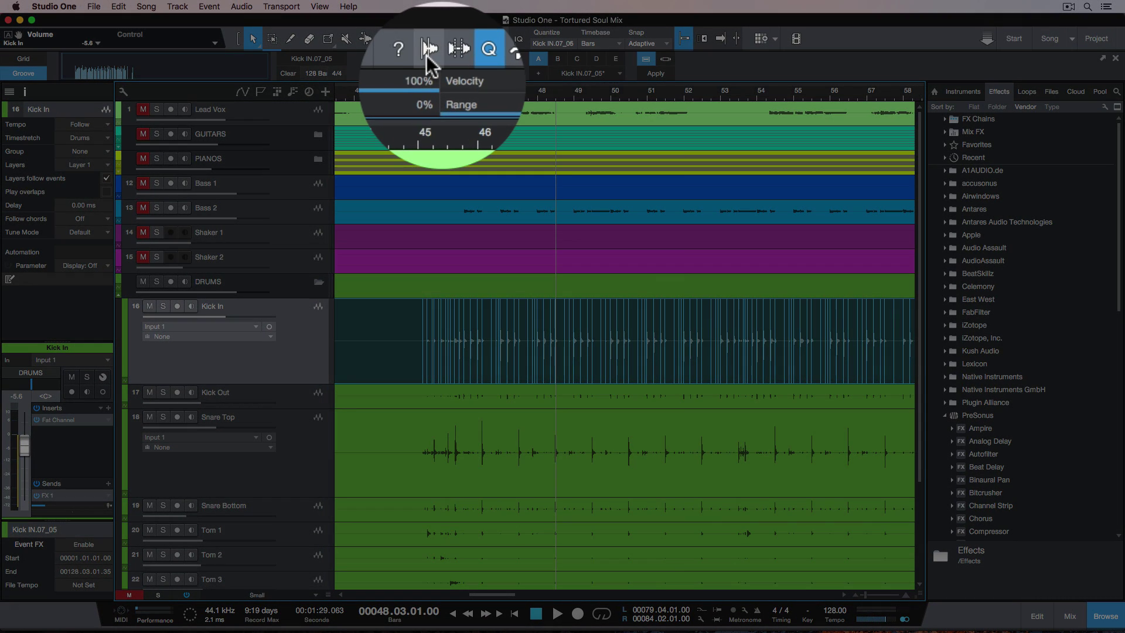
left_click(434, 39)
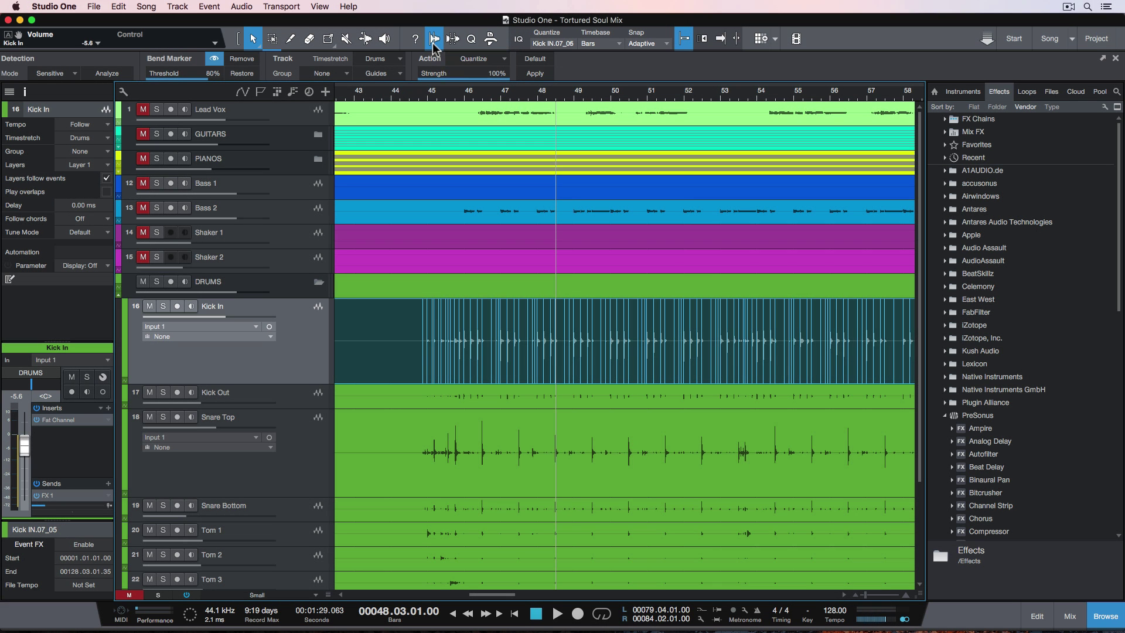
left_click_drag(167, 73, 140, 68)
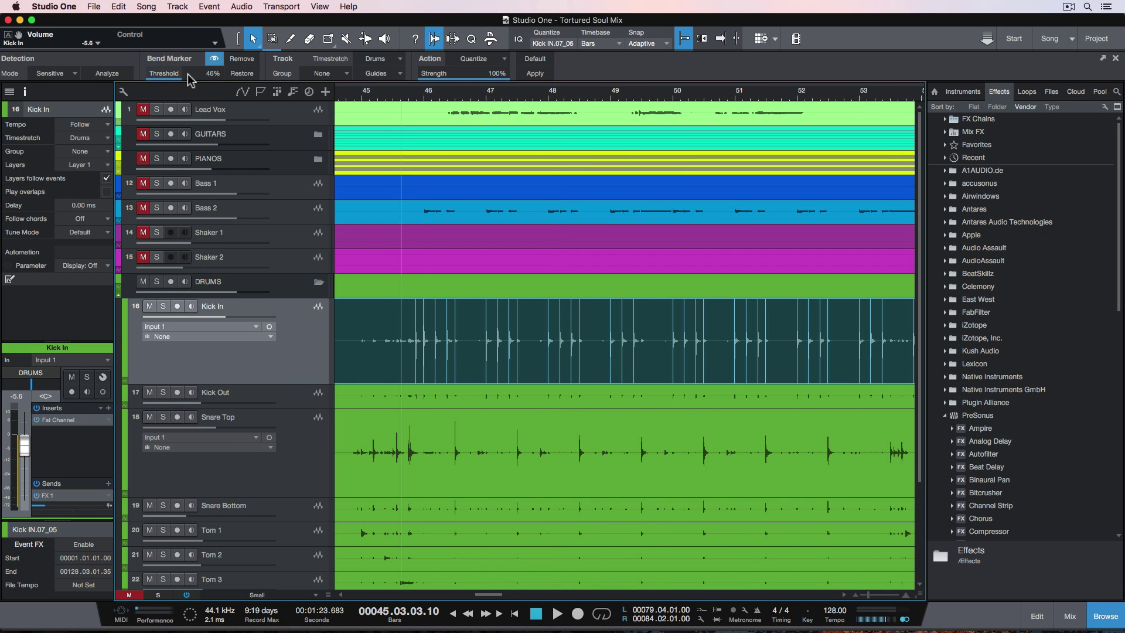
left_click_drag(188, 77, 164, 74)
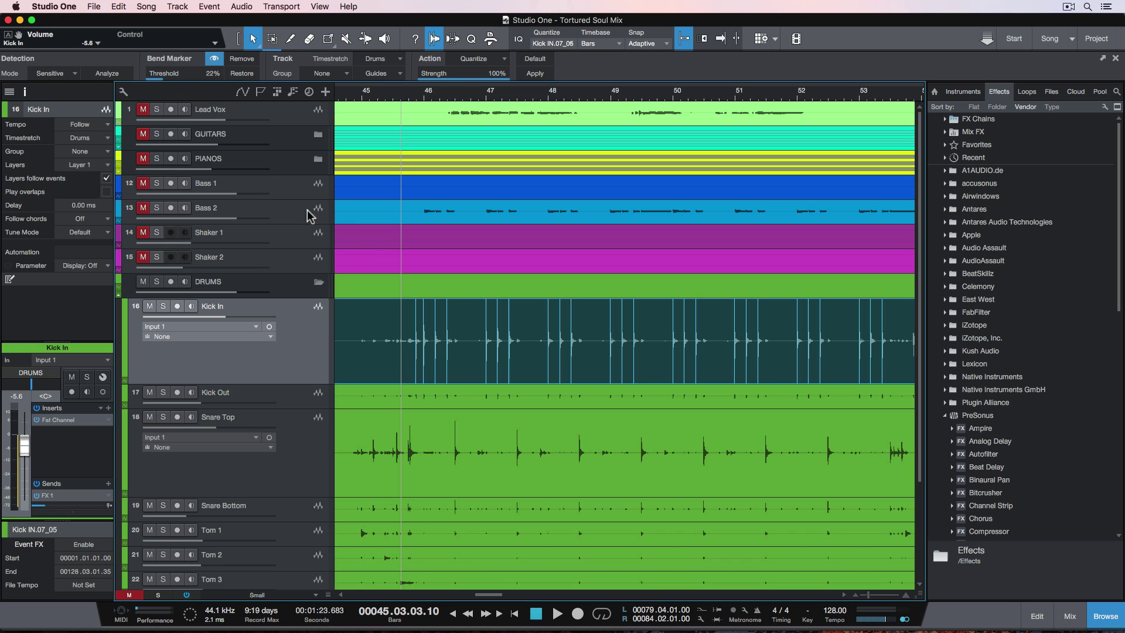
scroll(524, 327, "right", 3)
scroll(523, 327, "right", 1)
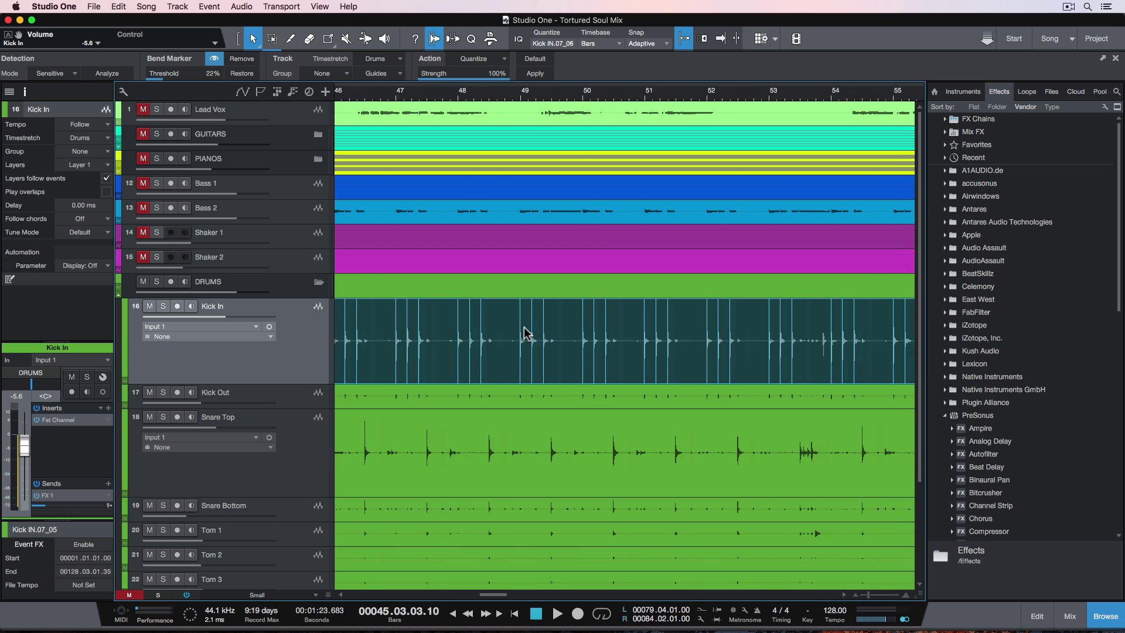
left_click_drag(170, 76, 175, 76)
Refresh the Kick In groove in the Quantize panel from the cleaned transients.
scroll(476, 346, "right", 10)
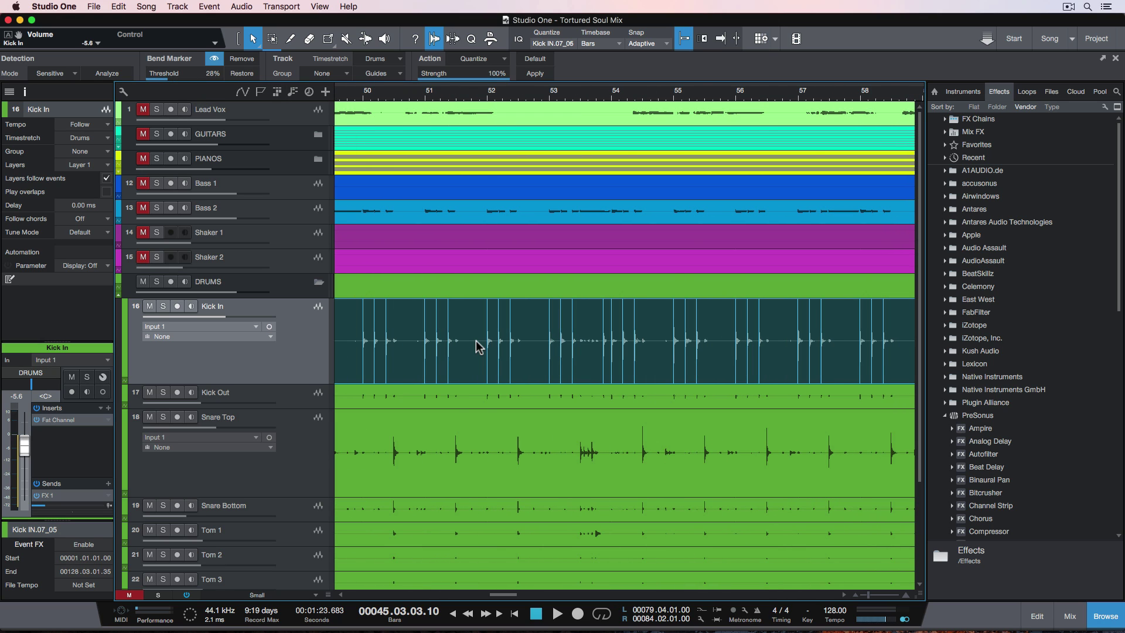
scroll(476, 346, "left", 20)
left_click(472, 39)
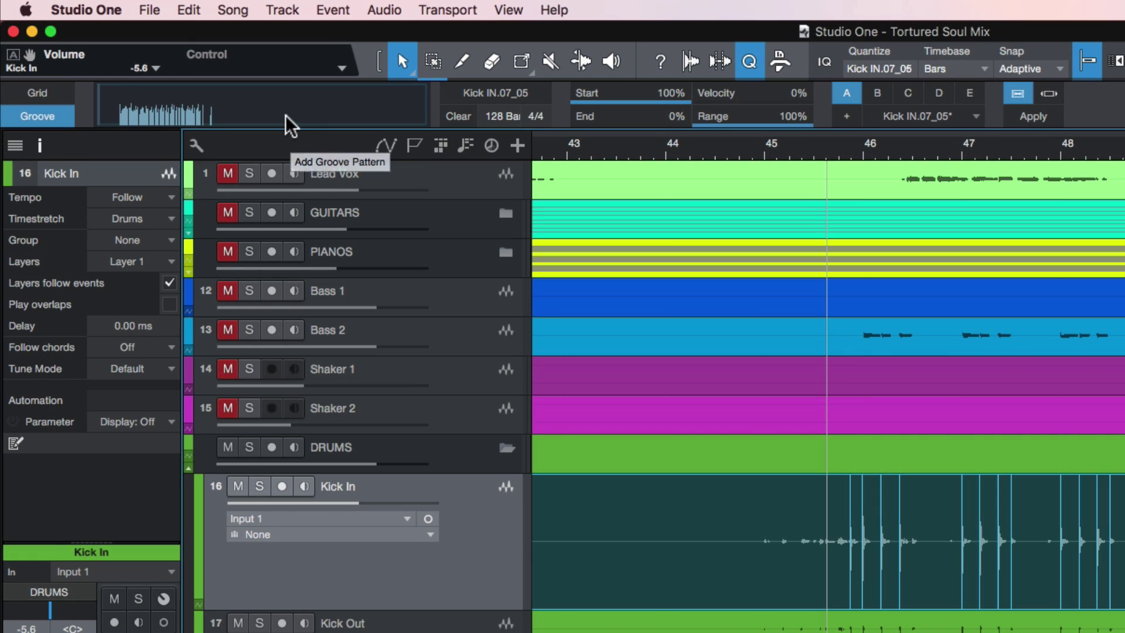
left_click_drag(286, 115, 280, 104)
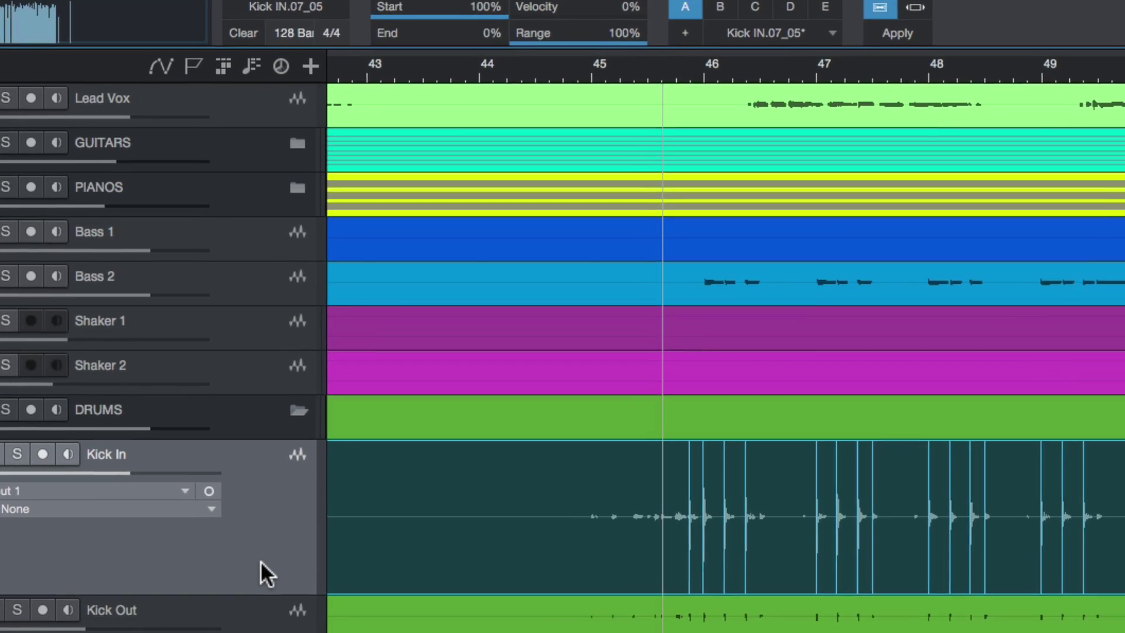
Add an instrument track named 'Kick +' with a new Impact instrument as its output.
key("t")
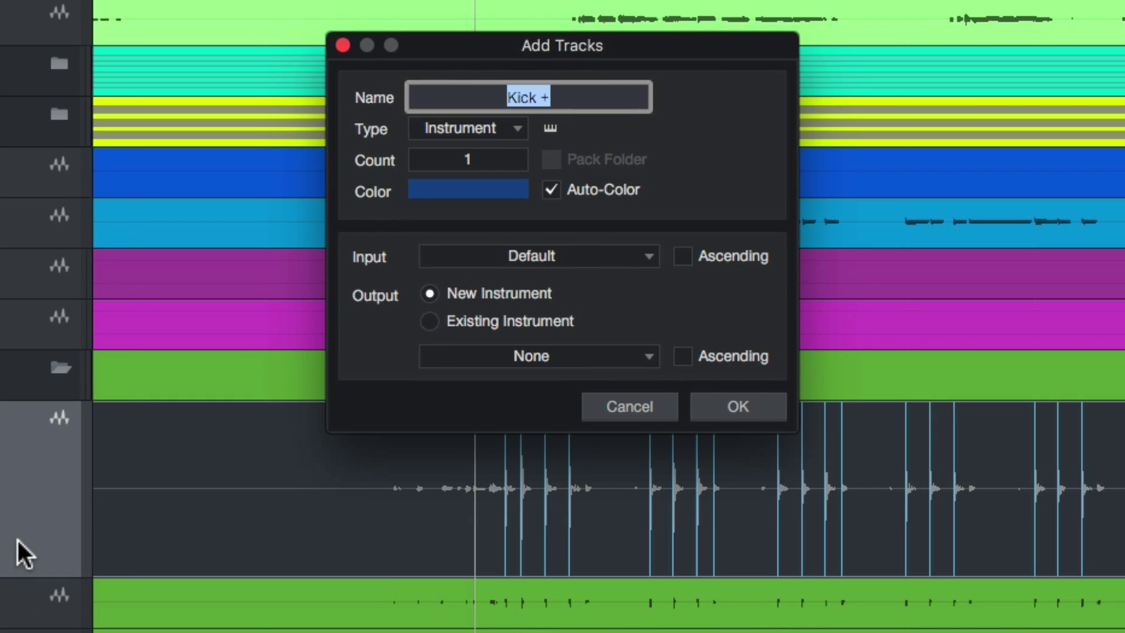
left_click(504, 127)
left_click(544, 180)
left_click(576, 94)
left_click(669, 128)
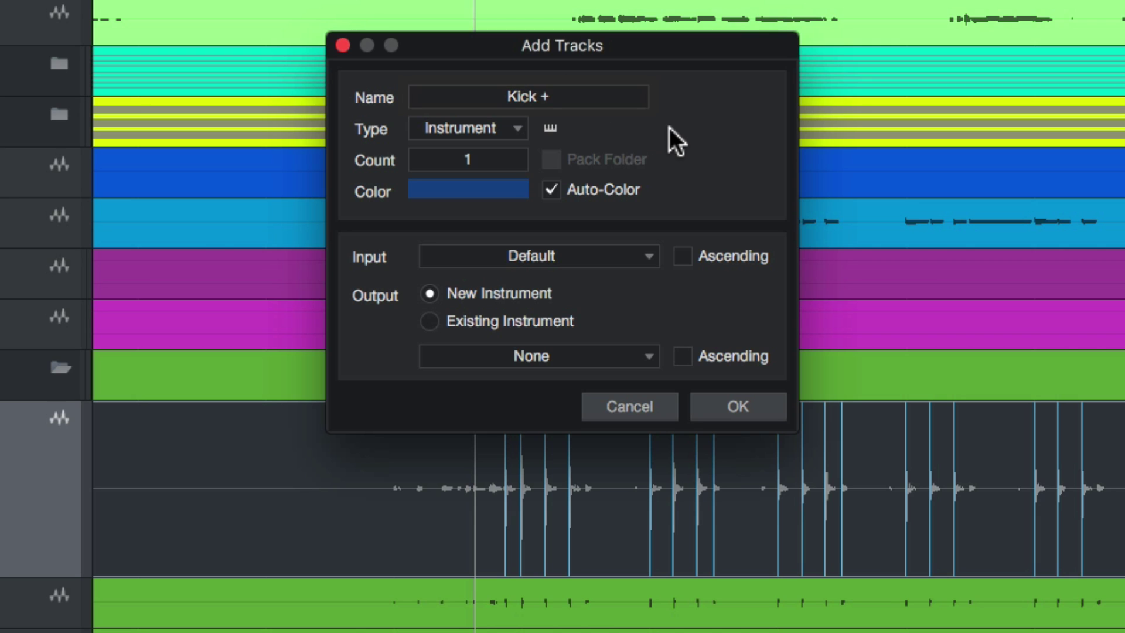
left_click(559, 355)
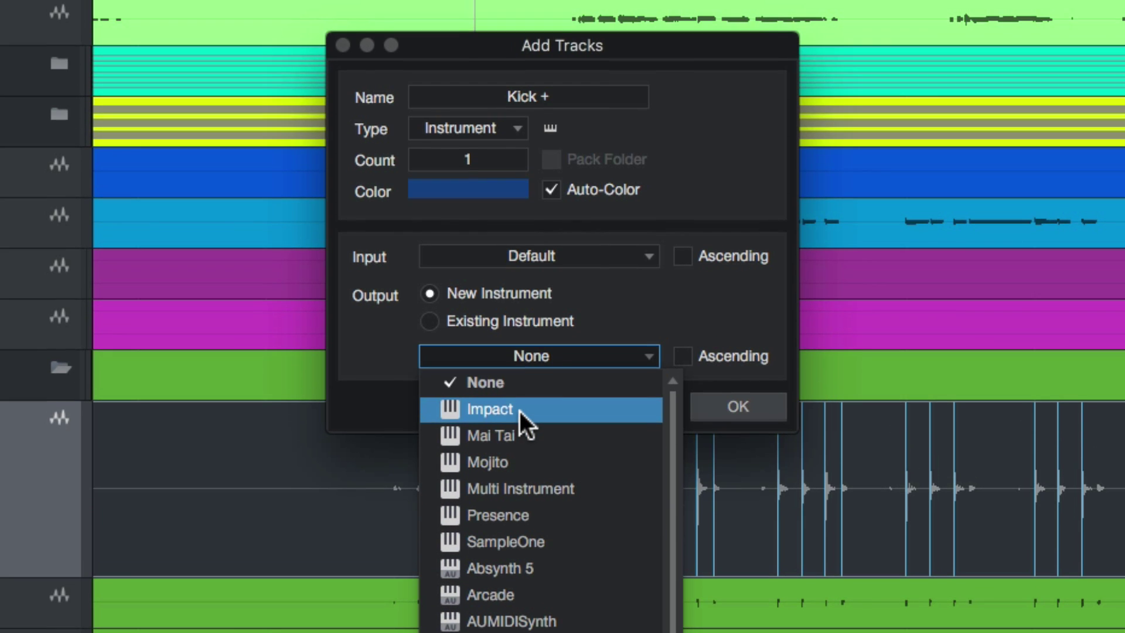
left_click(519, 410)
key("Return")
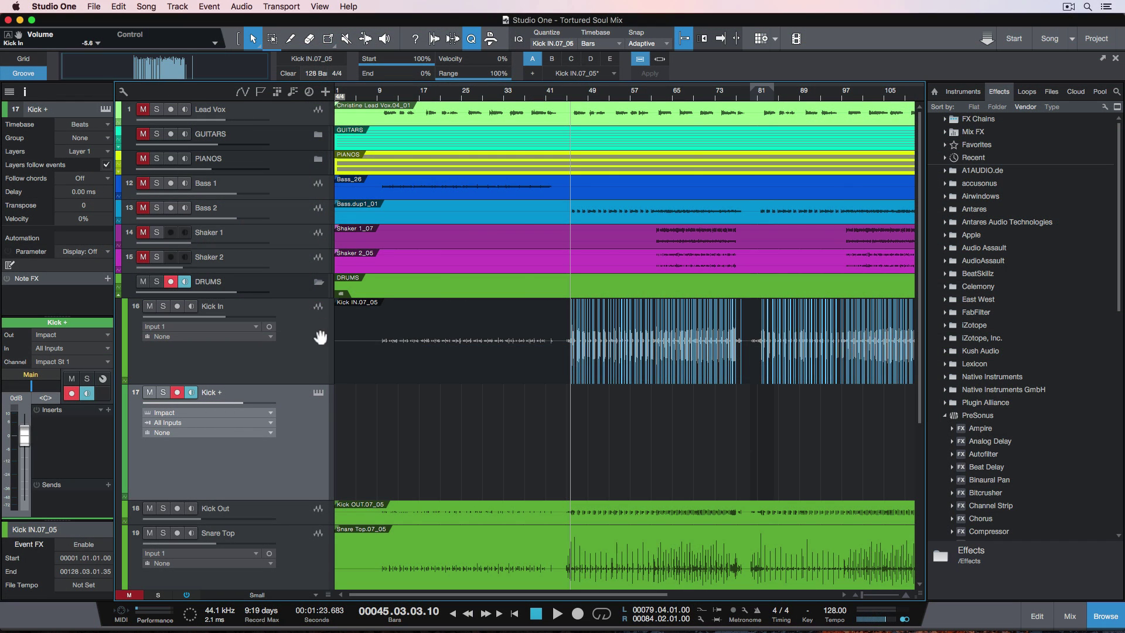
Convert the Kick In hits into a MIDI part on the Kick + track.
left_click_drag(320, 337, 329, 419)
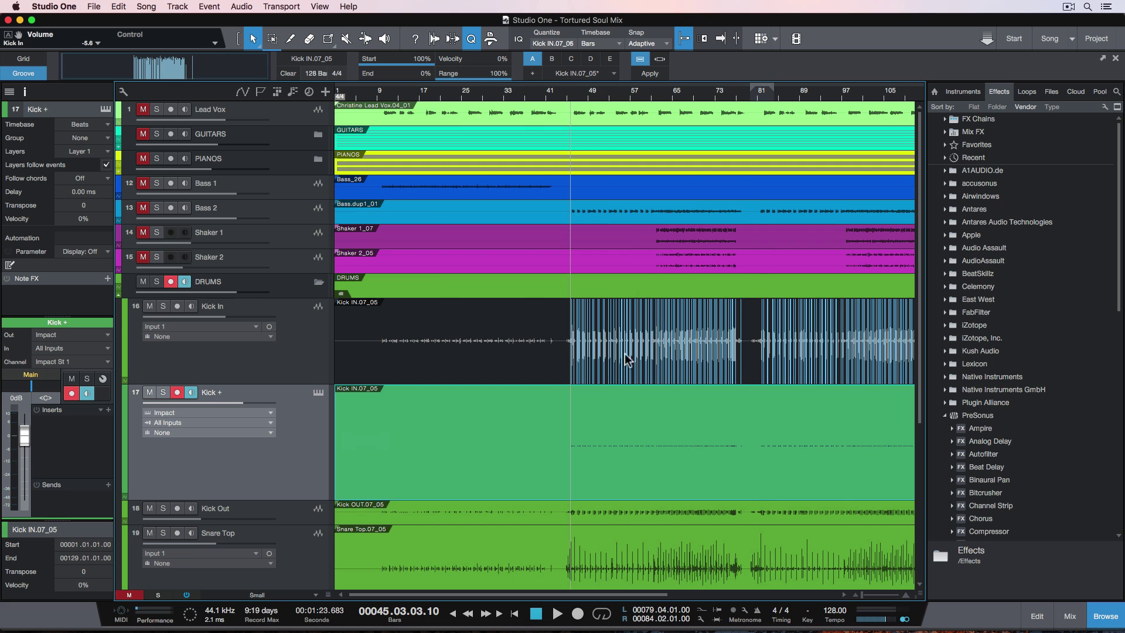
scroll(658, 459, "up", 3)
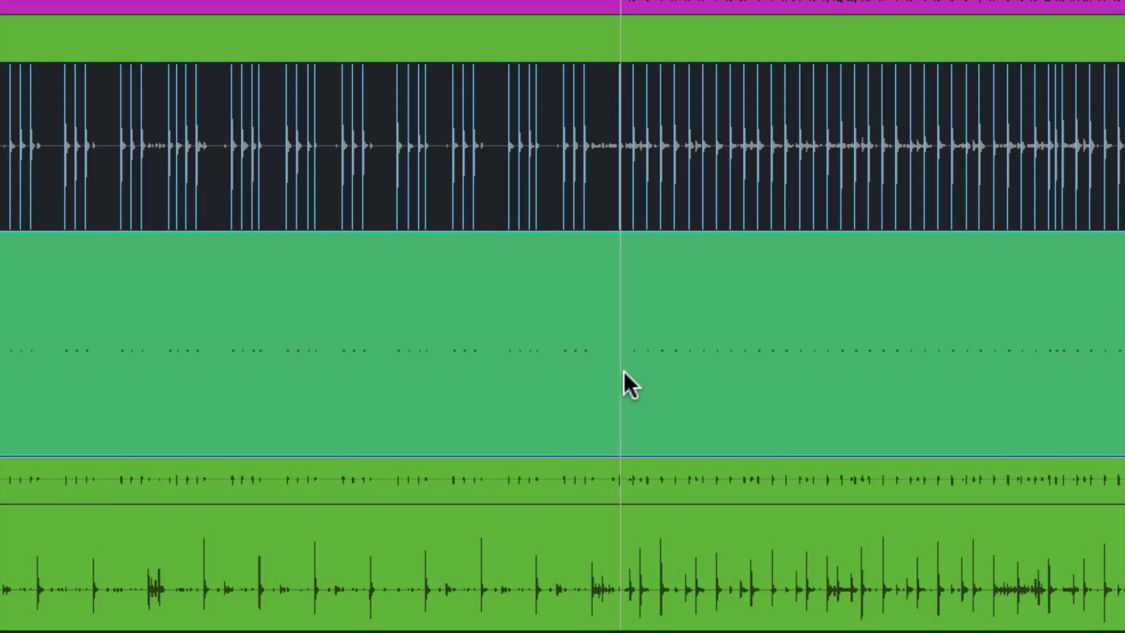
scroll(647, 423, "up", 3)
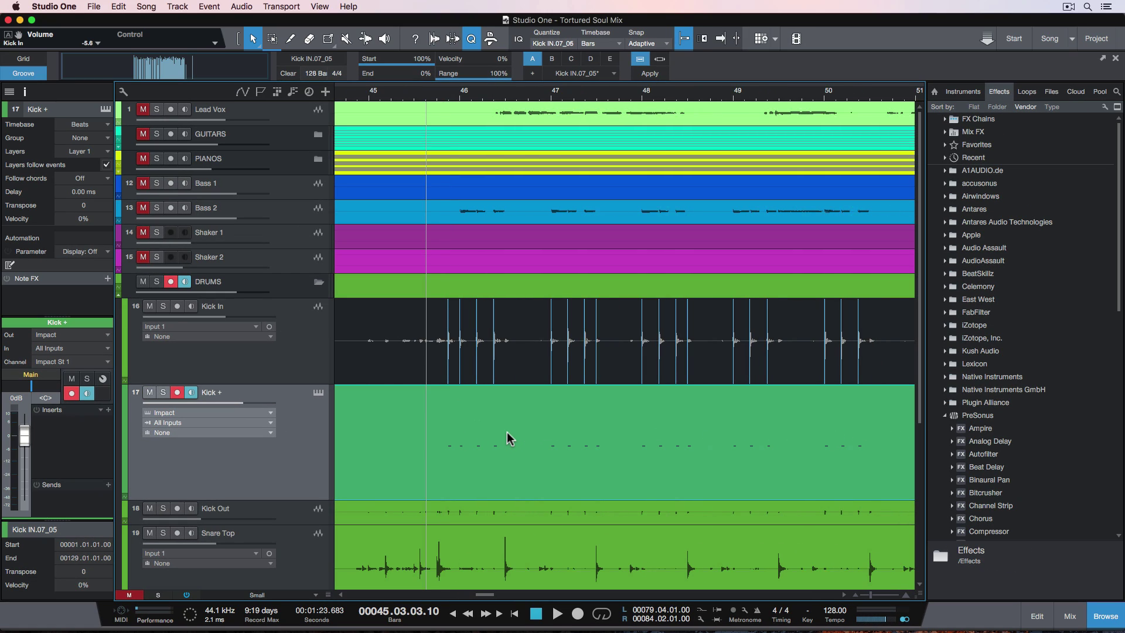
Hide Quantize, open Kick +'s Impact XT editor on its default preset, and switch to Finder.
key("alt+q")
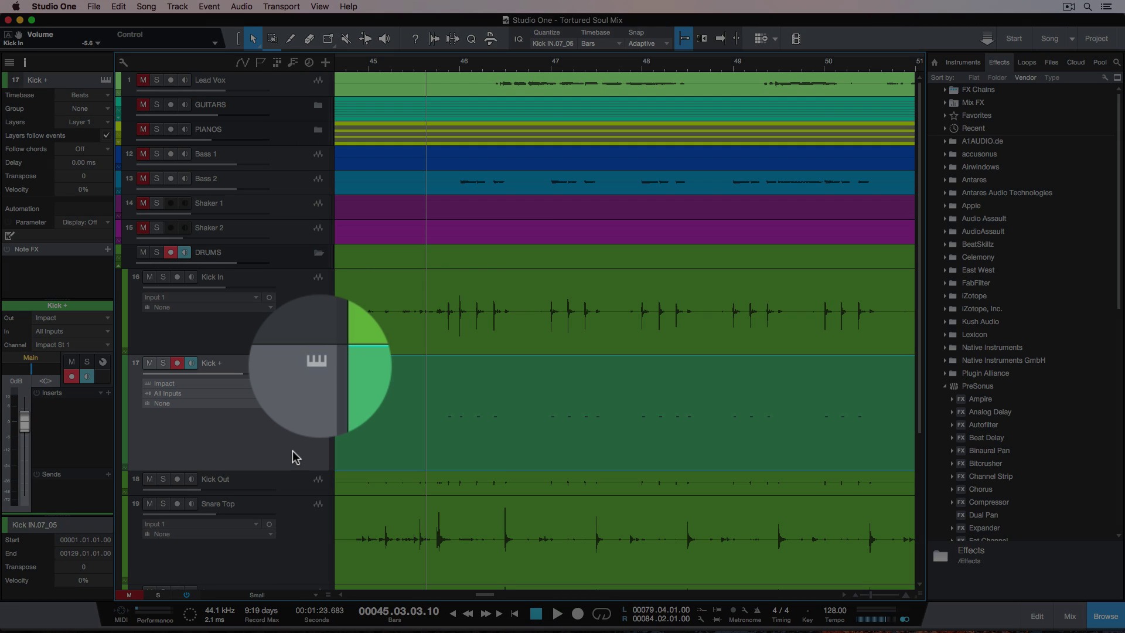
left_click(316, 362)
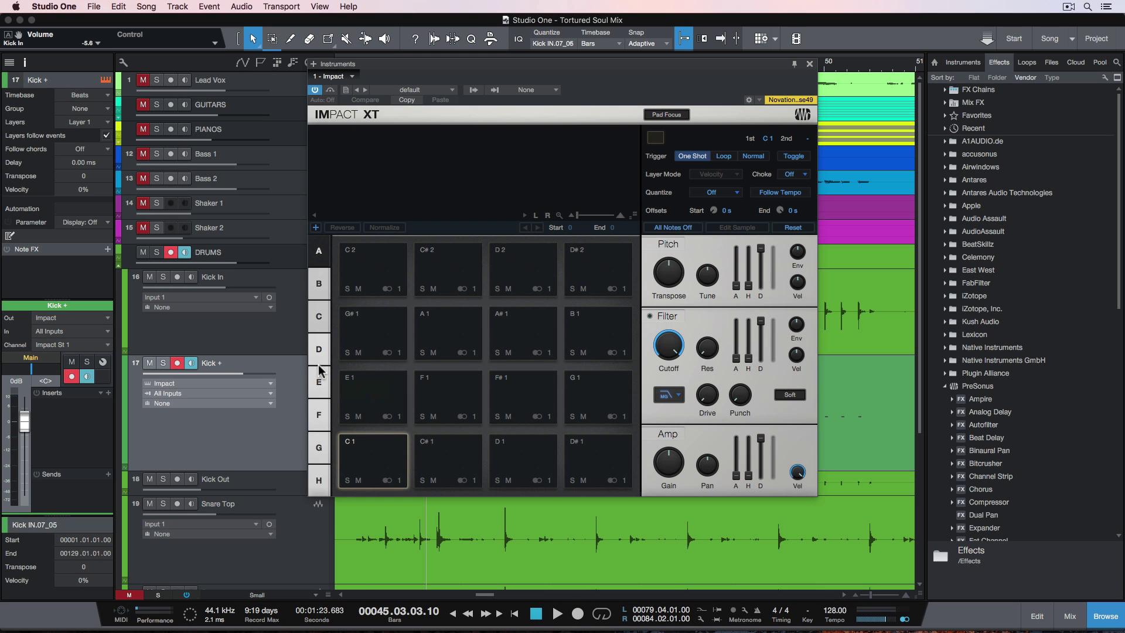
left_click(437, 91)
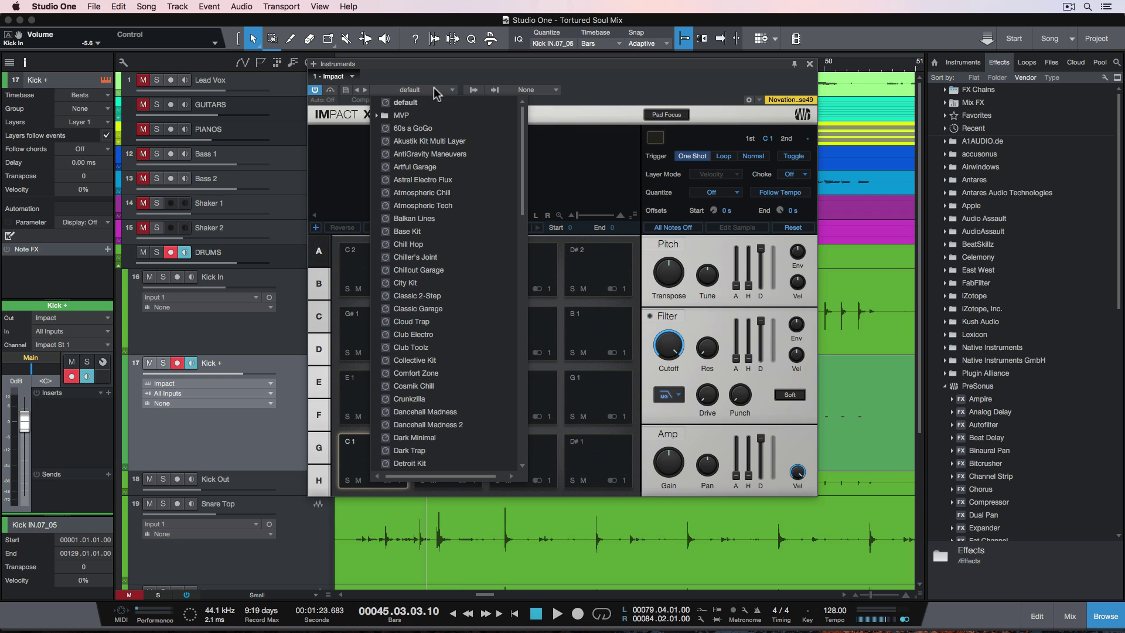
left_click(595, 84)
mouse_move(151, 626)
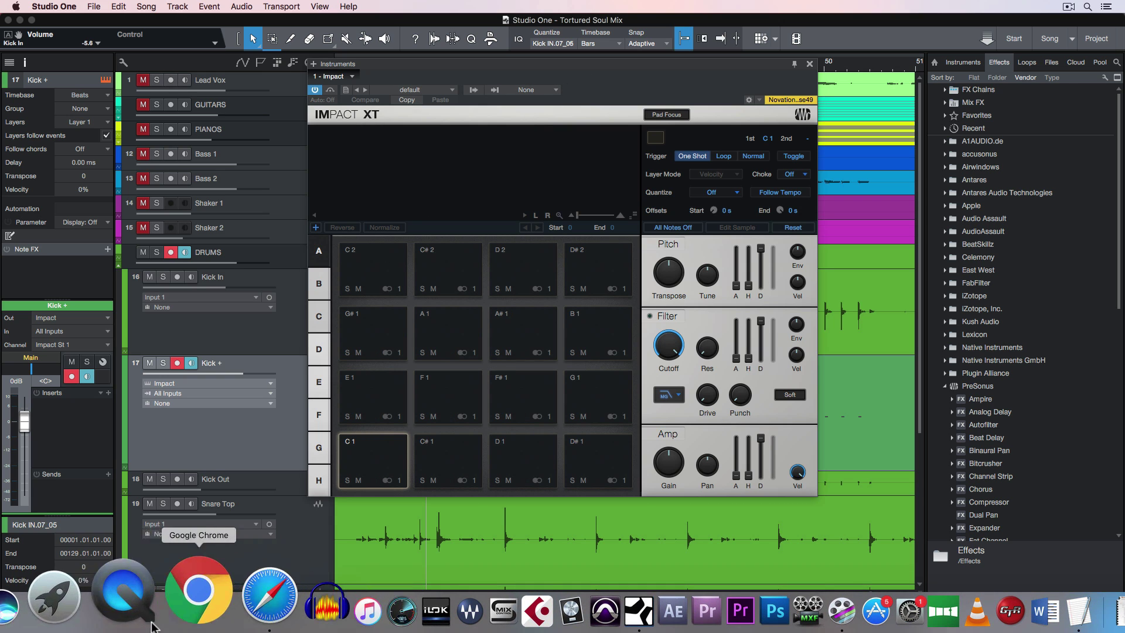
left_click(49, 609)
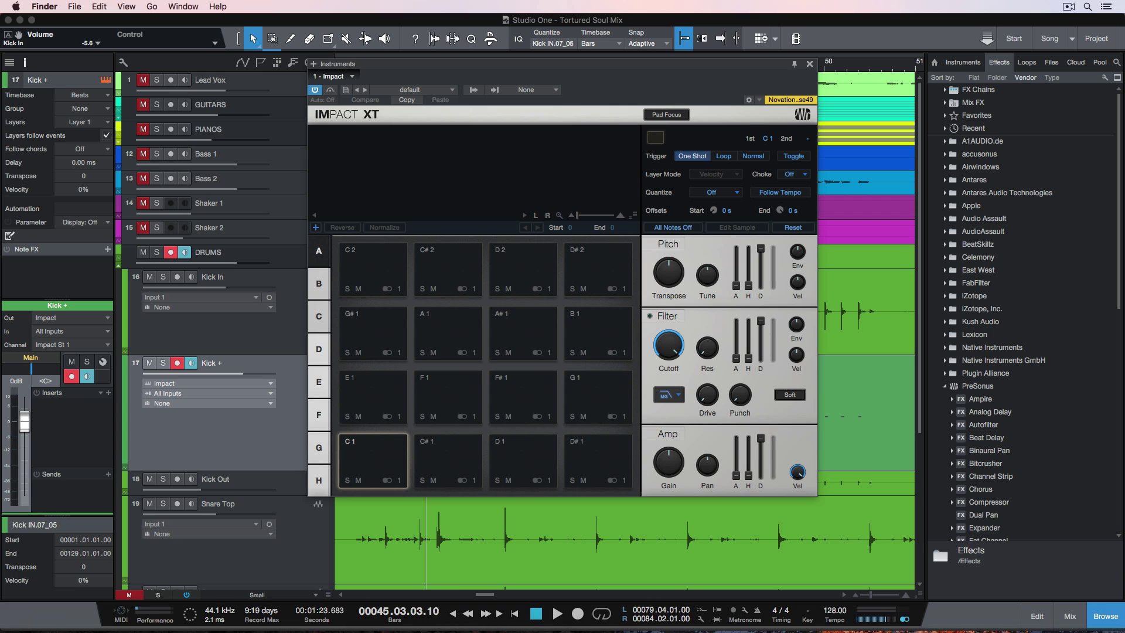
Load Hard Kick.wav from the Samples folder onto pad C1, then audition the pad.
left_click_drag(617, 217, 778, 122)
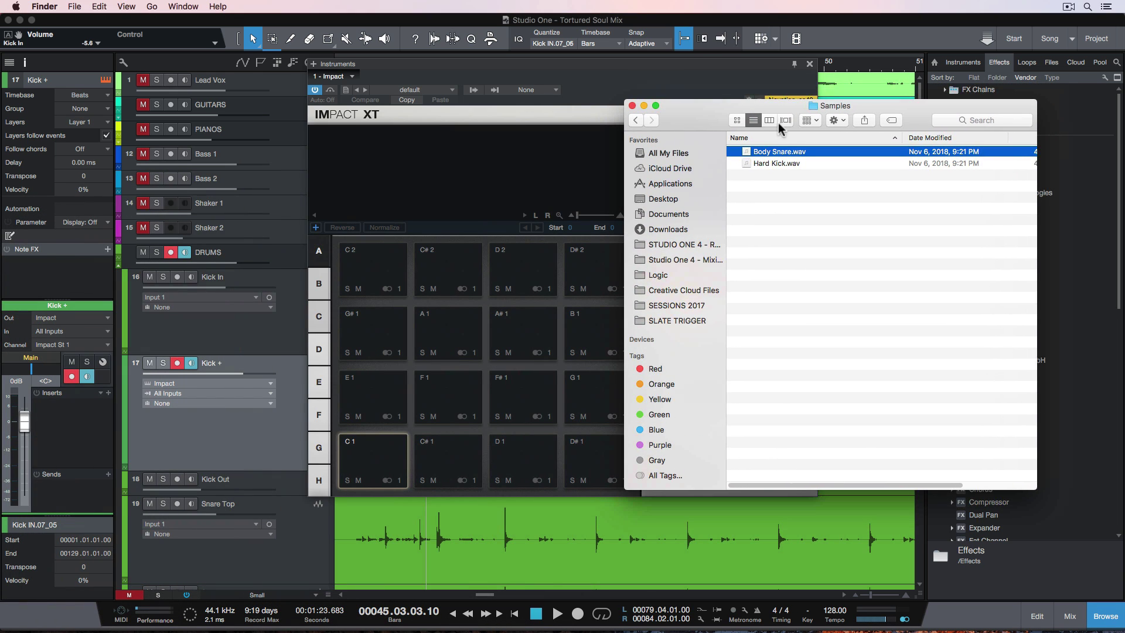
left_click_drag(777, 164, 382, 454)
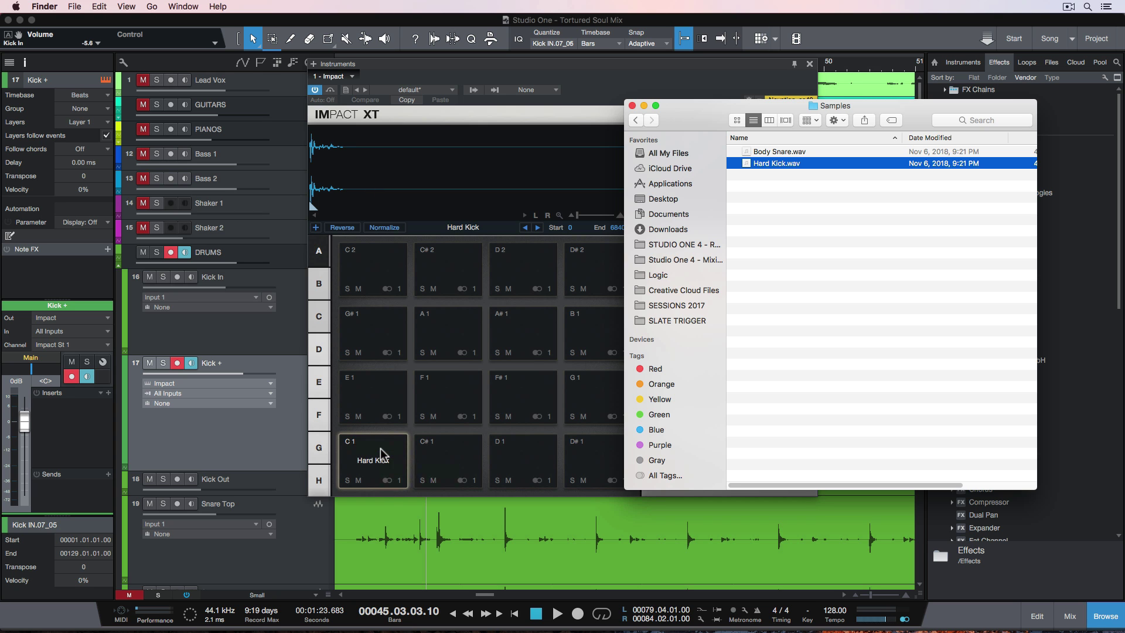
left_click(632, 105)
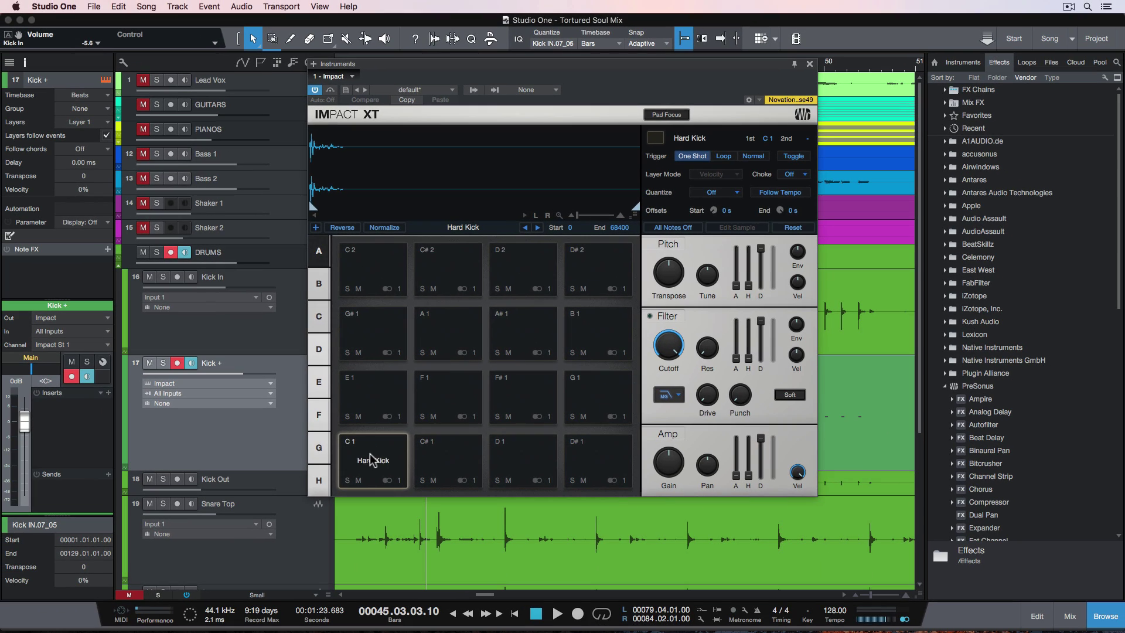
left_click(315, 521)
left_click(370, 460)
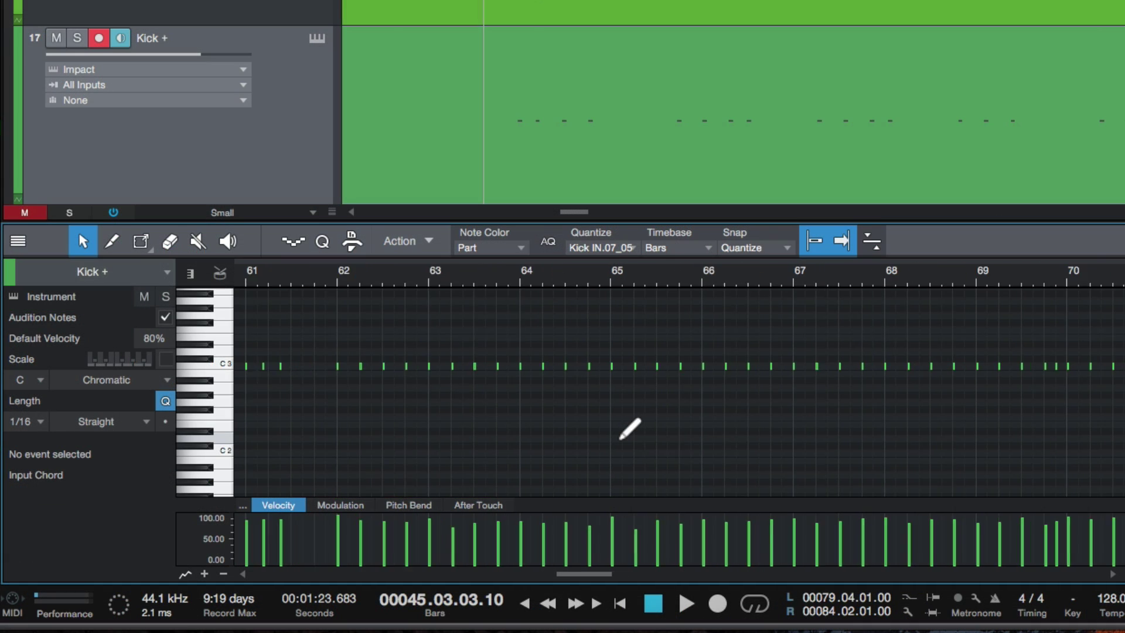
Transpose all Kick + notes down two octaves to C1 (Hard Kick) and close the editor.
scroll(620, 438, "up", 5)
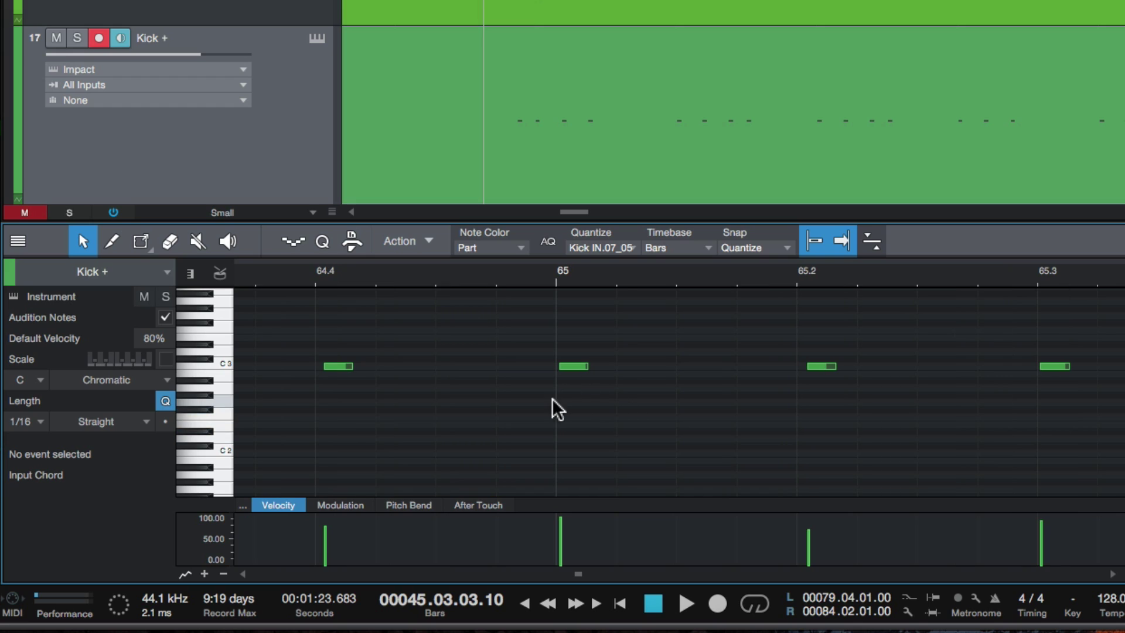
key("ctrl+a")
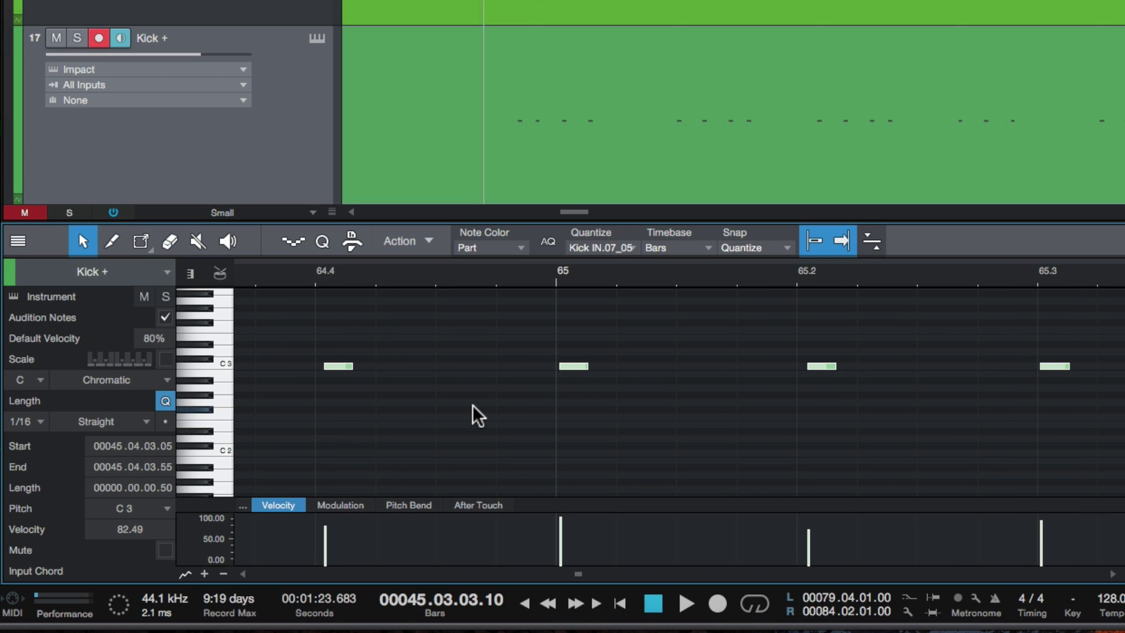
key("shift+Down")
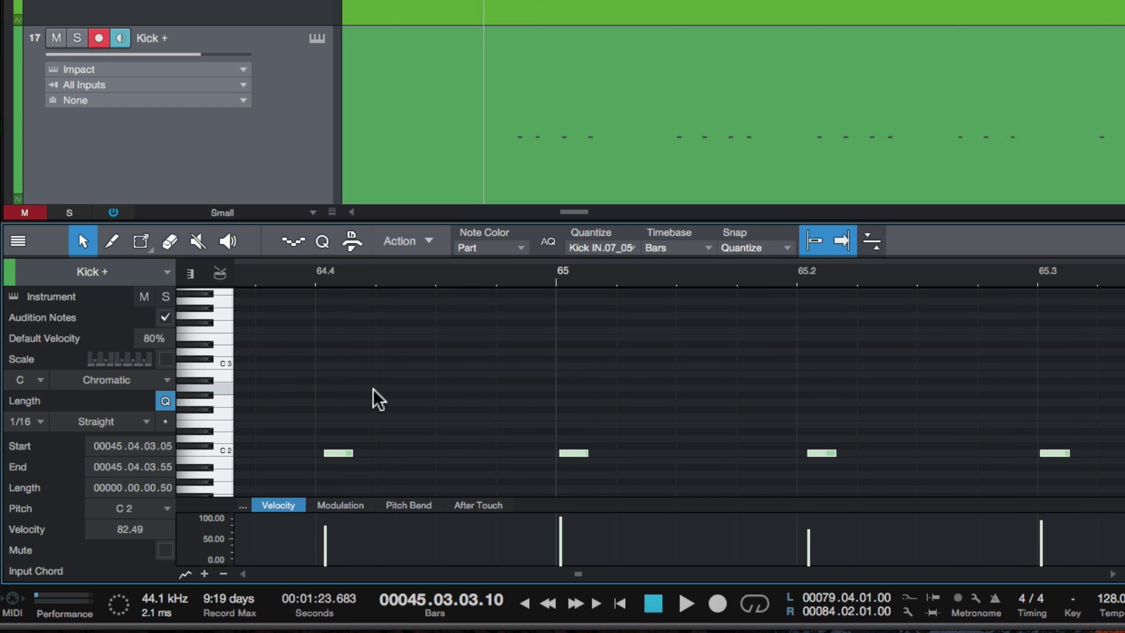
key("shift+Down")
scroll(375, 374, "down", 4)
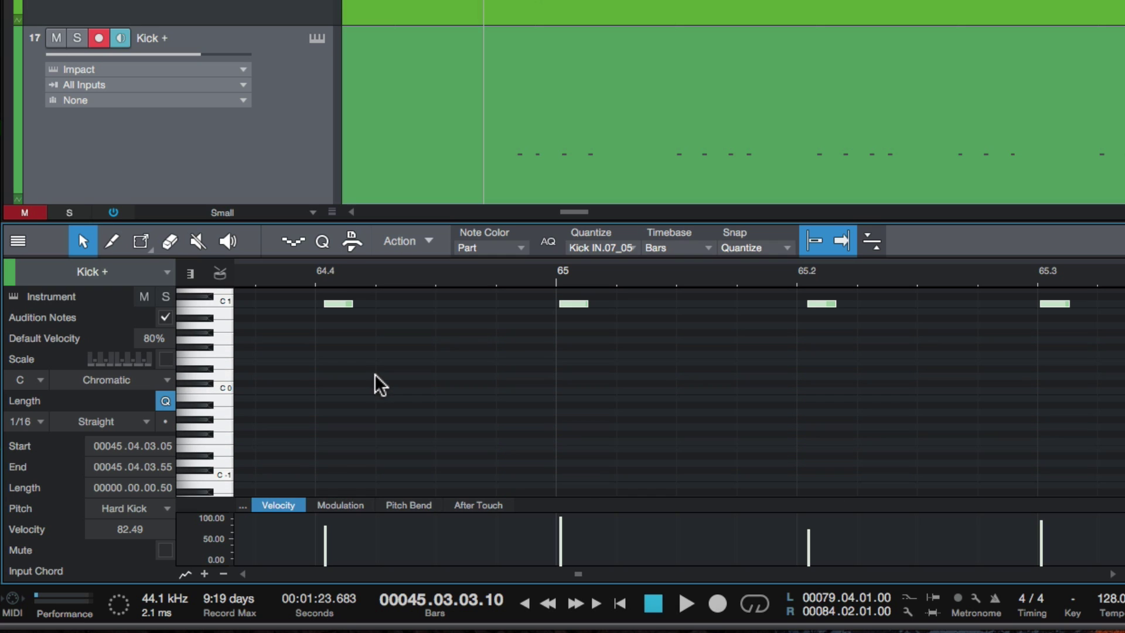
scroll(304, 346, "up", 1)
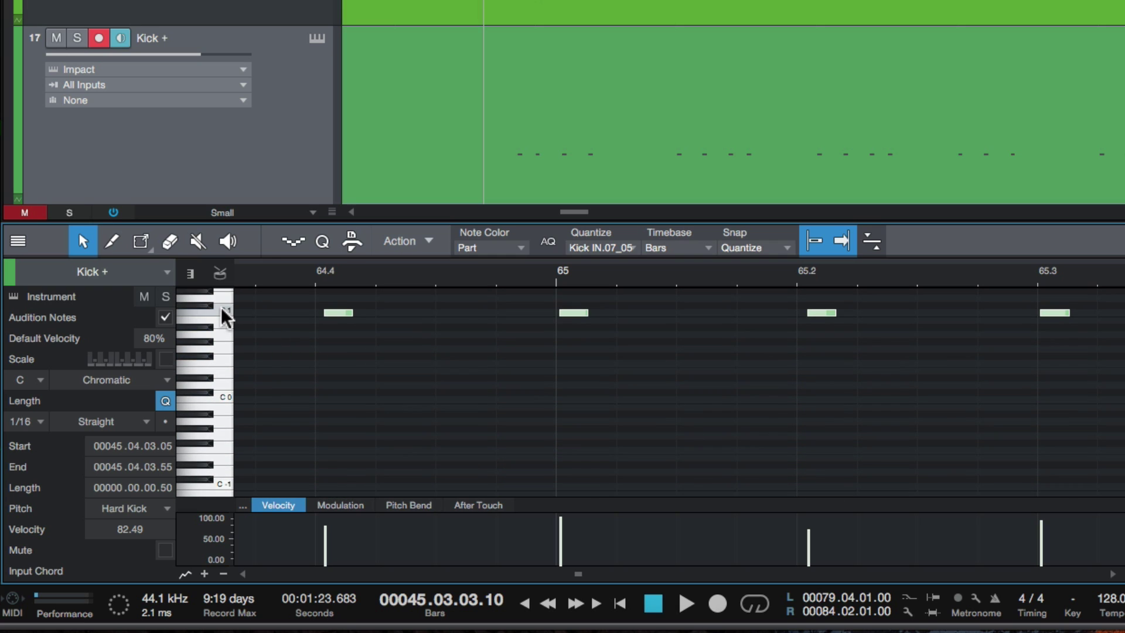
key("F2")
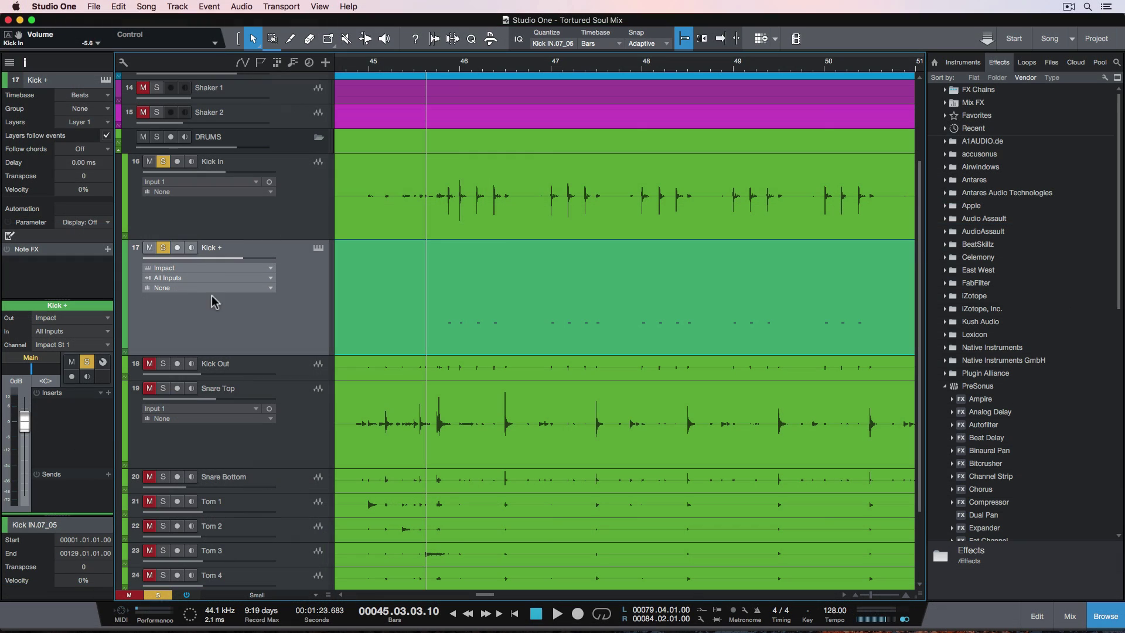
Lower the Kick + volume to -16.6 dB, playing back to check against Kick In.
key("space")
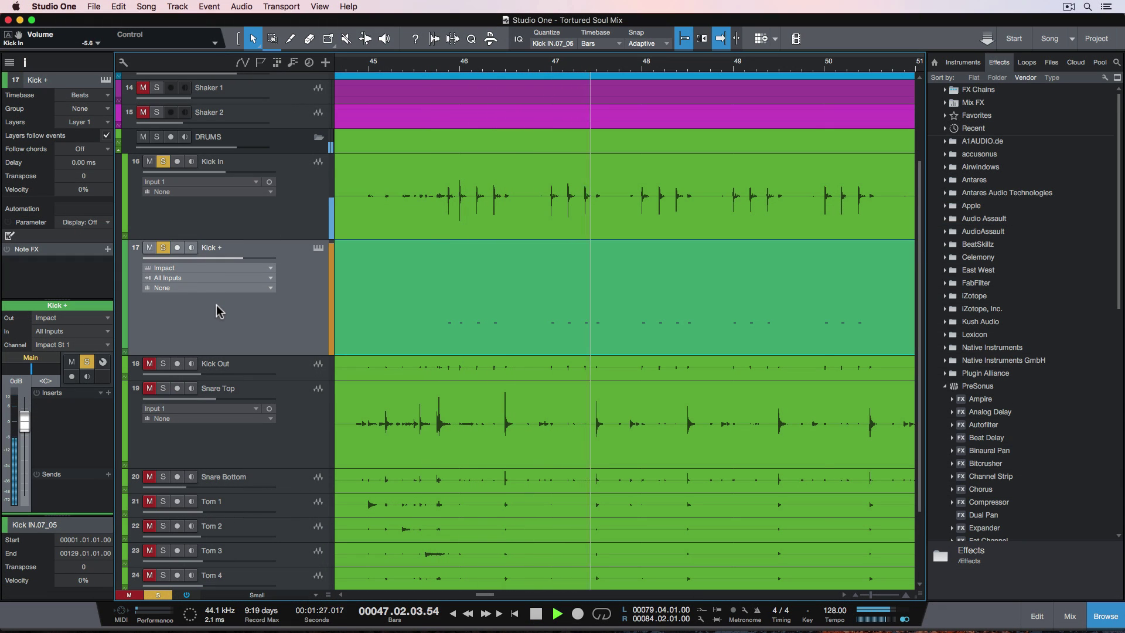
key("space")
left_click_drag(243, 265, 199, 265)
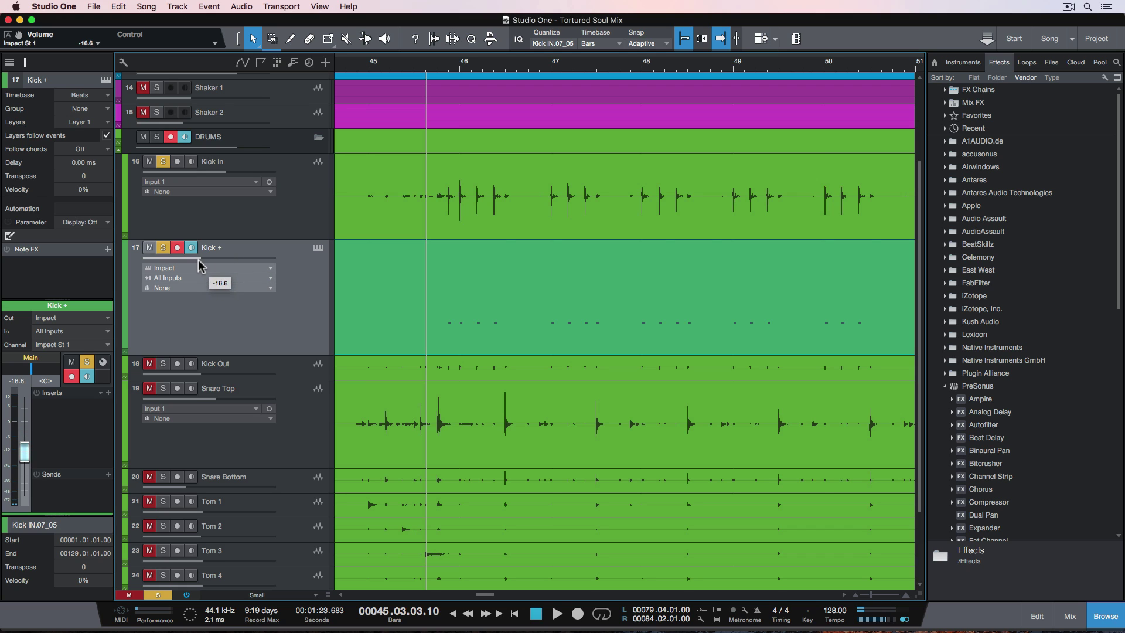
left_click(233, 221)
key("space")
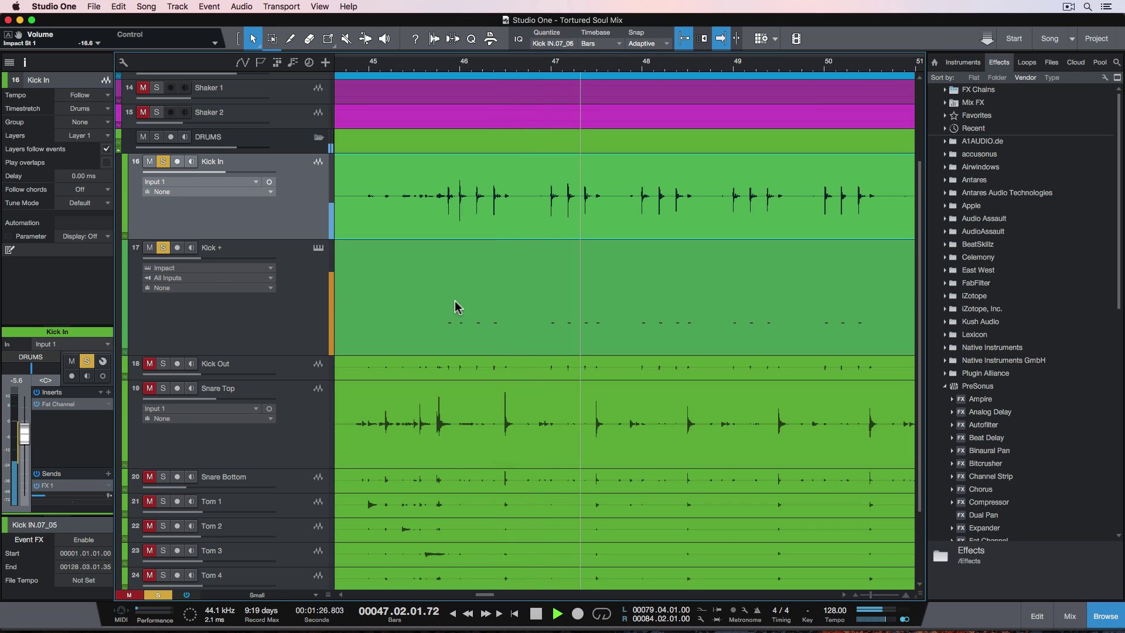
key("space")
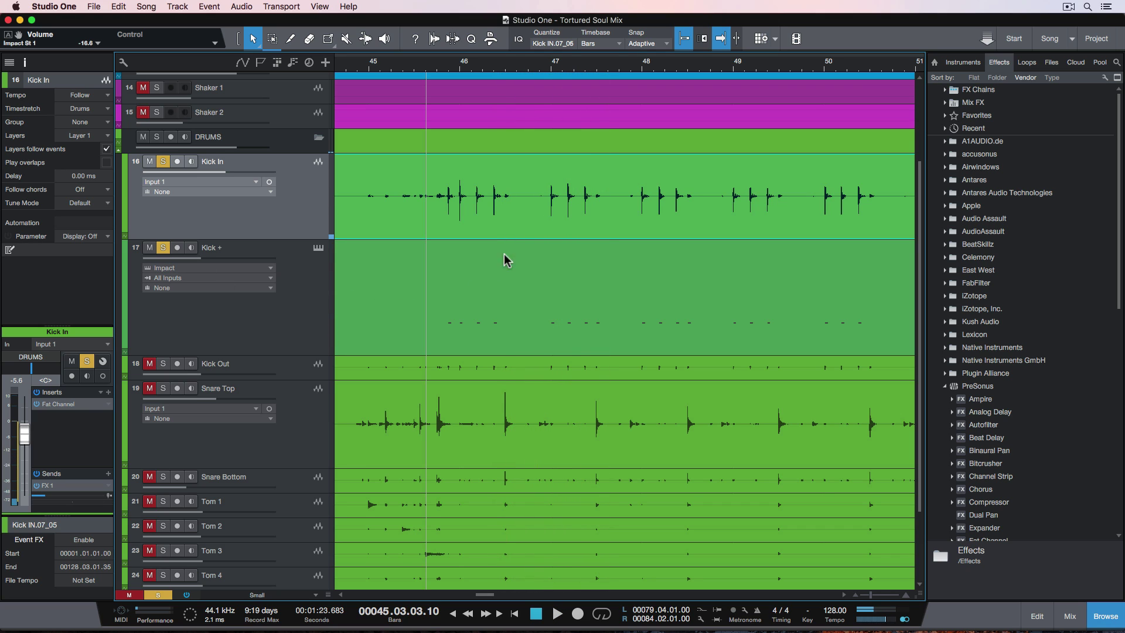
Trim the Kick + clip's empty start so it begins at 44.04.04.22.
left_click(550, 68)
scroll(510, 305, "up", 6)
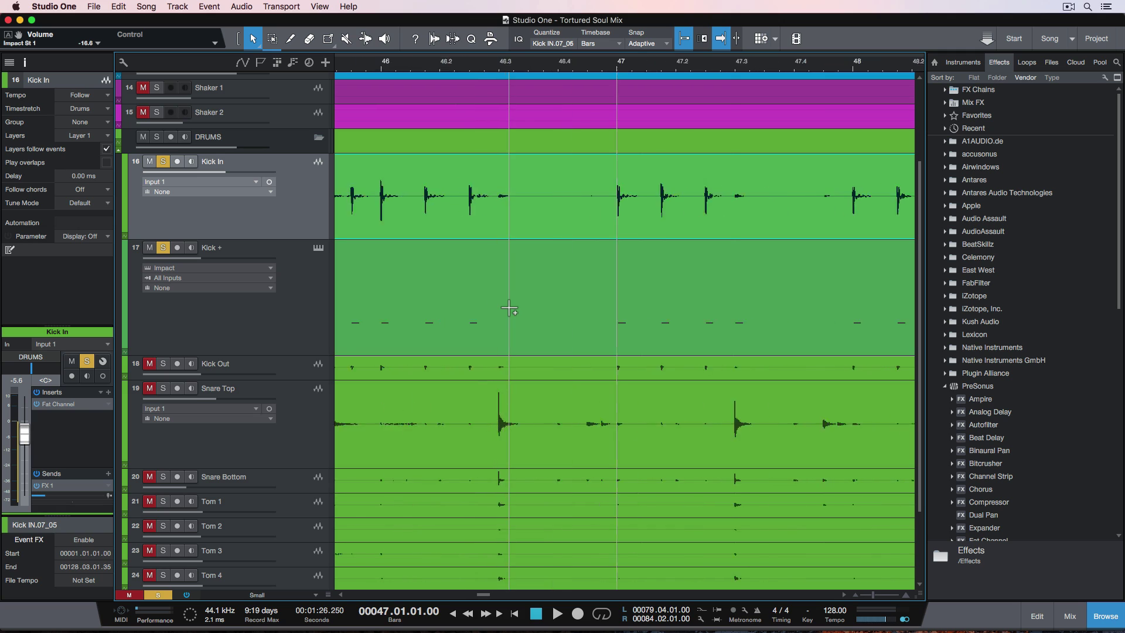
scroll(608, 290, "right", 2)
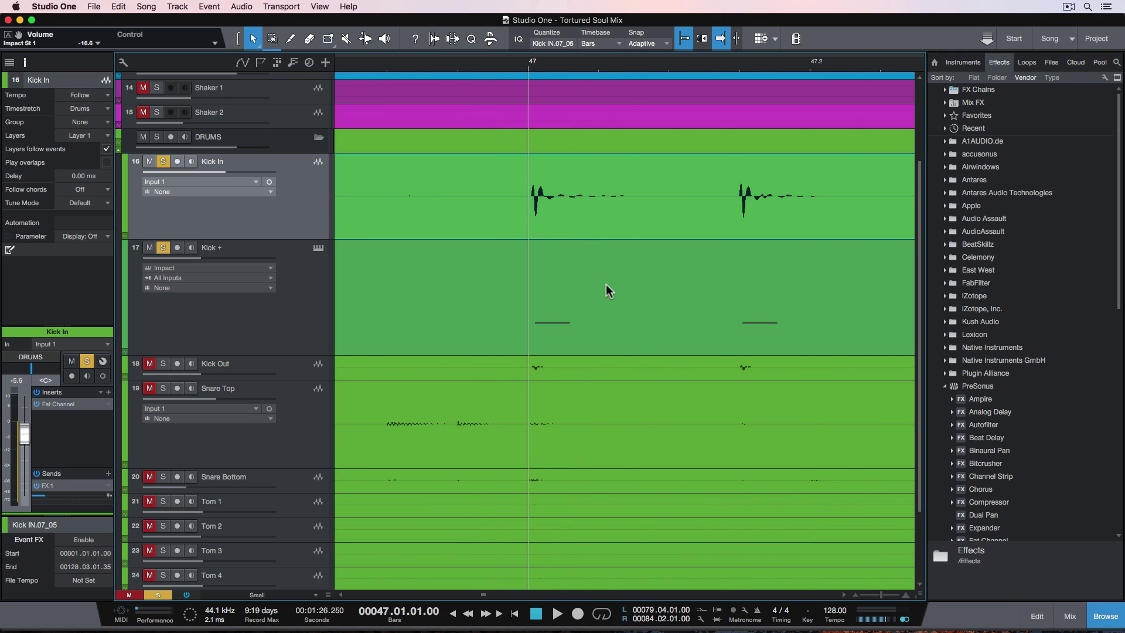
scroll(504, 117, "up", 5)
left_click(390, 67)
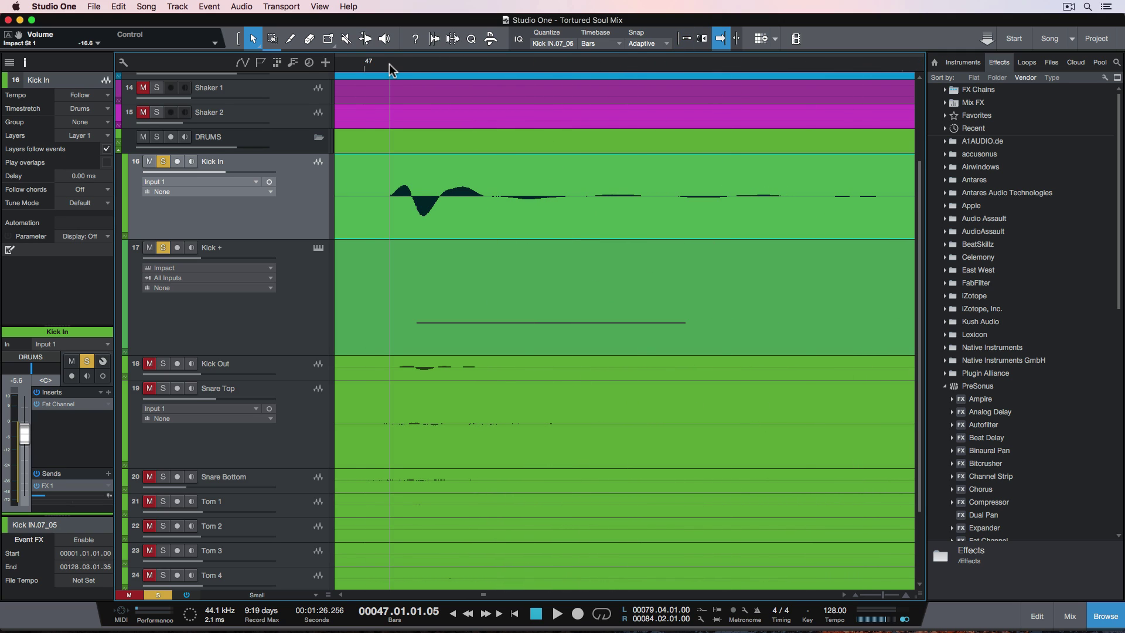
left_click(491, 325)
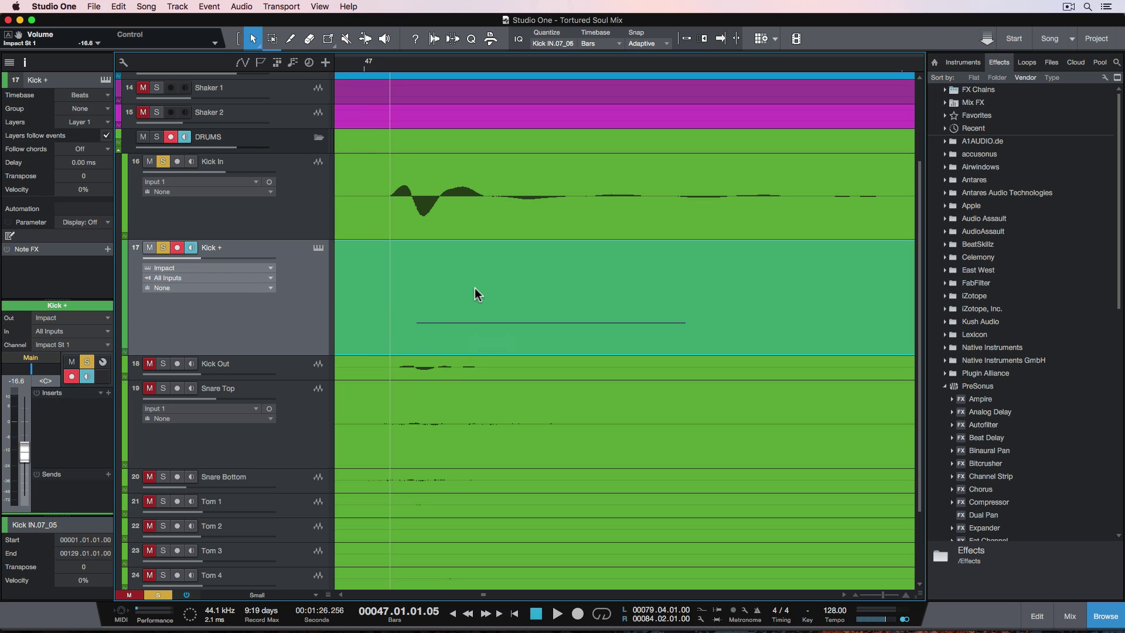
key("comma")
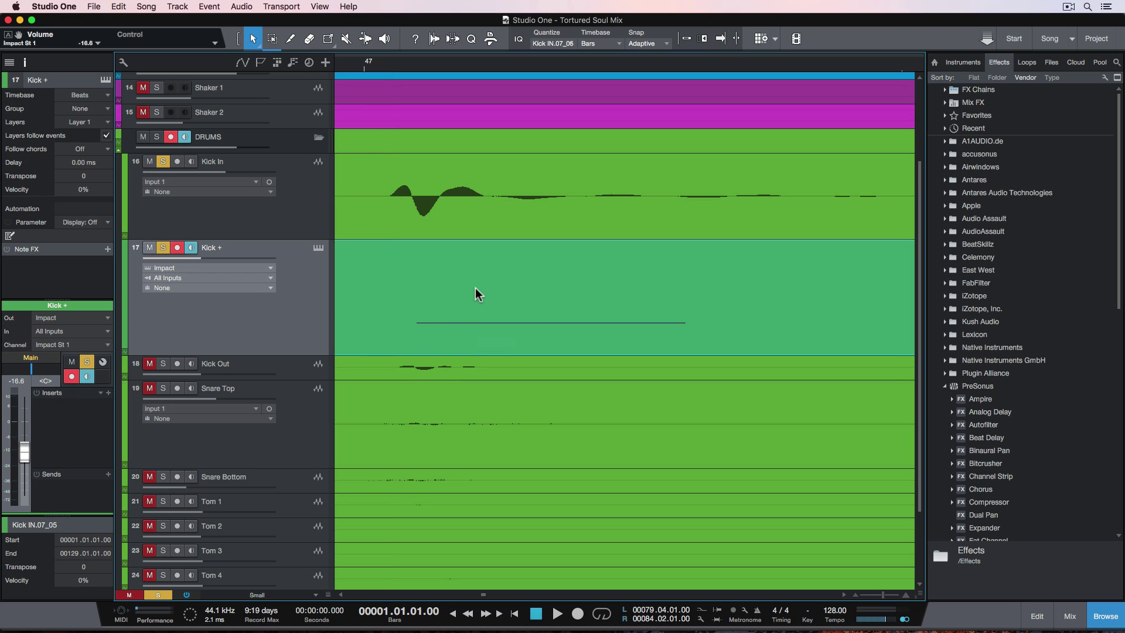
key("z")
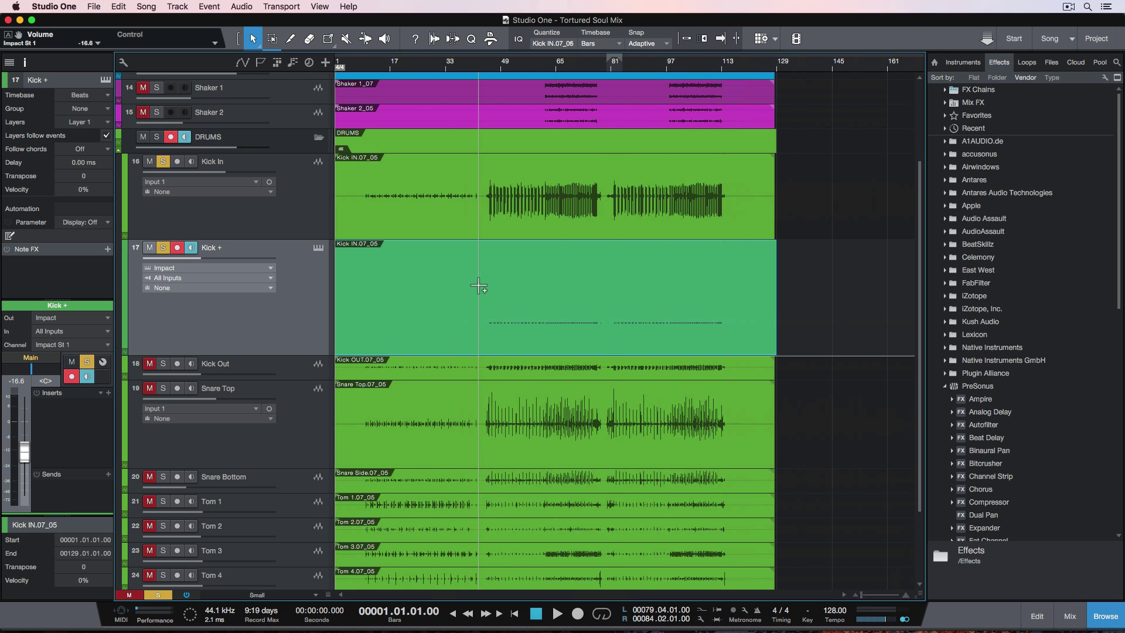
left_click_drag(335, 320, 487, 336)
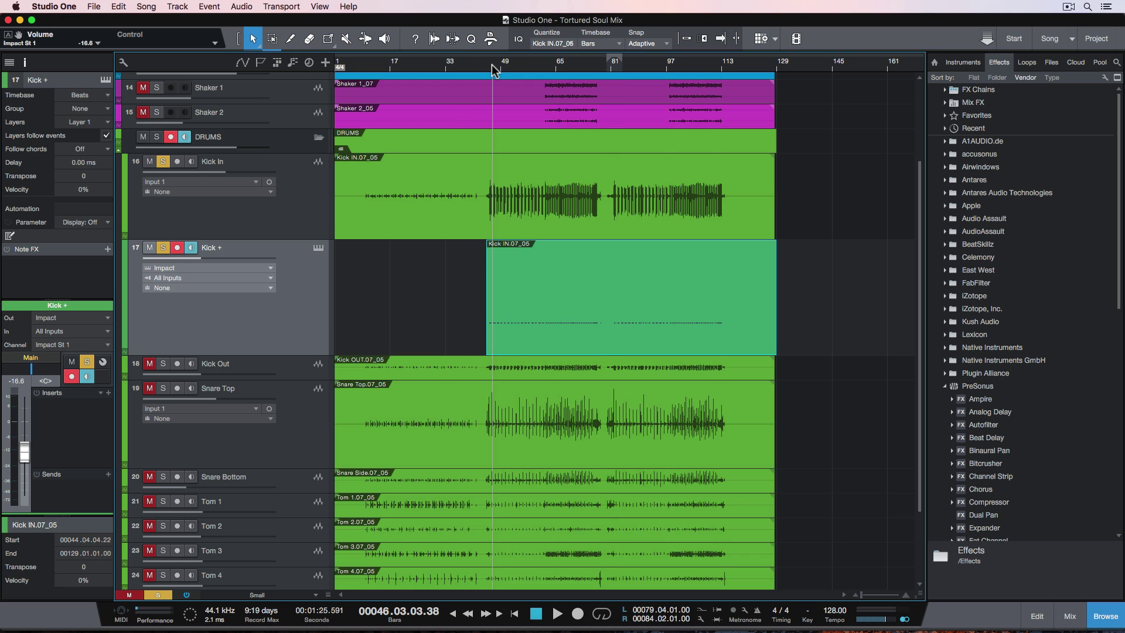
Nudge the Kick + event earlier to 44.04.04.17 and play back to check alignment.
left_click_drag(503, 69, 545, 73)
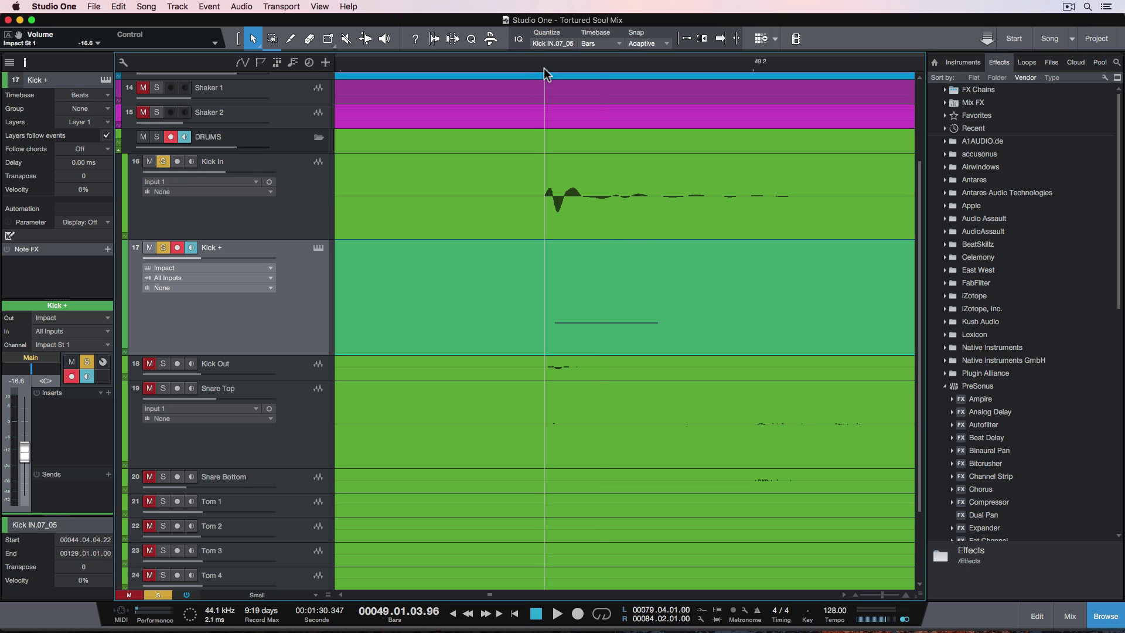
left_click_drag(671, 301, 660, 308)
key("f")
key("space")
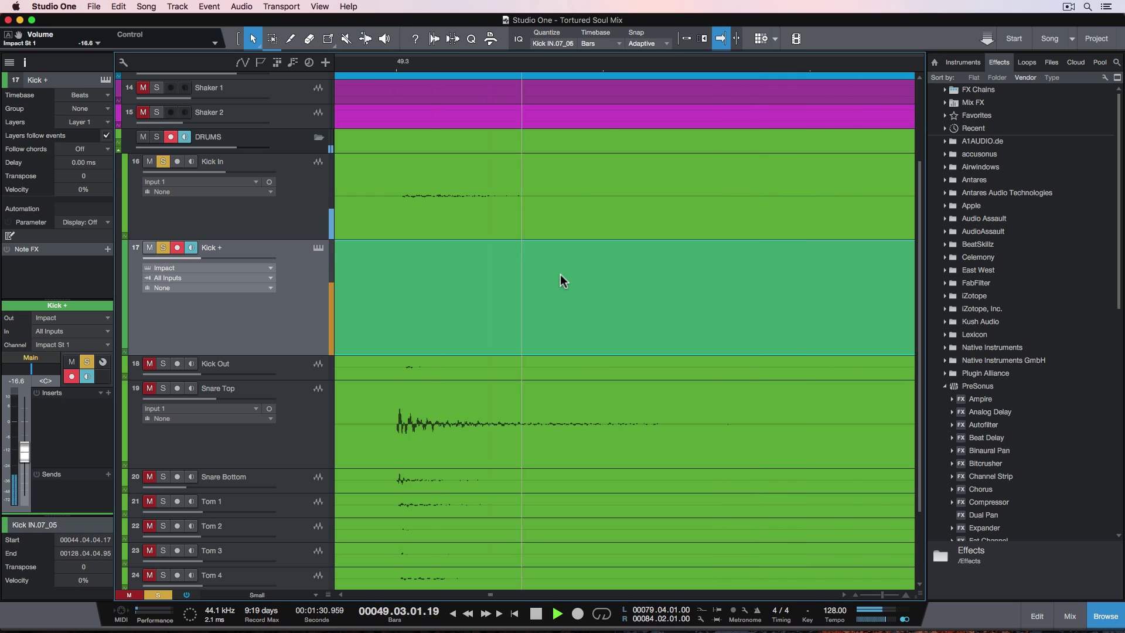
key("w")
key("w")
key("w")
key("w")
key("w")
key("w")
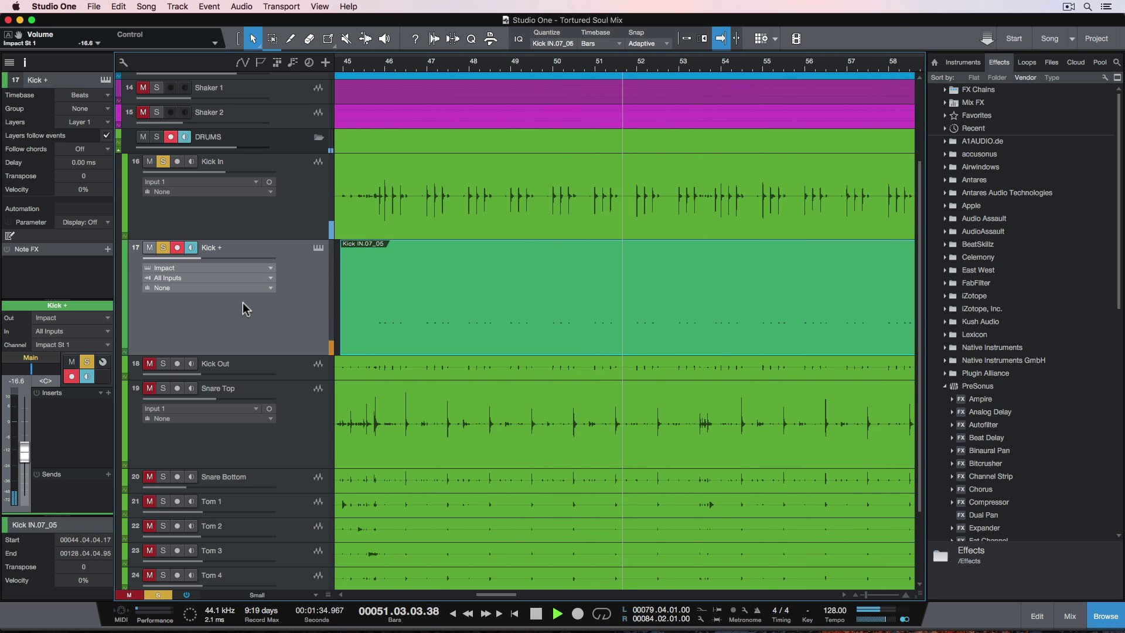
Toggle Solo on Kick +, disarm its recording, and select the Kick In track.
left_click(163, 248)
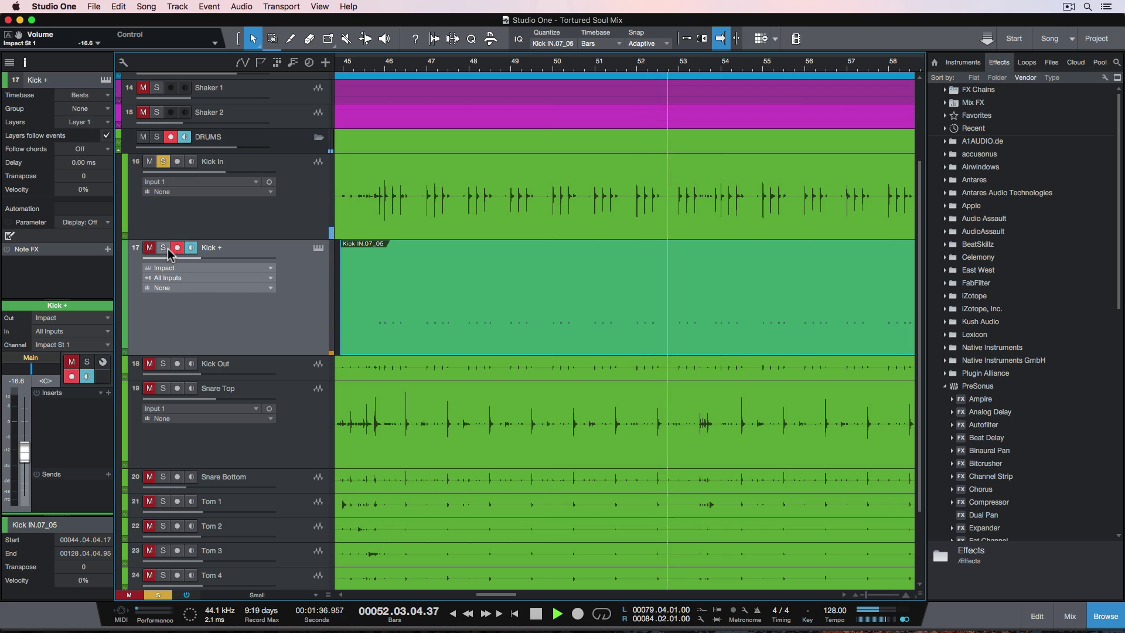
left_click(164, 248)
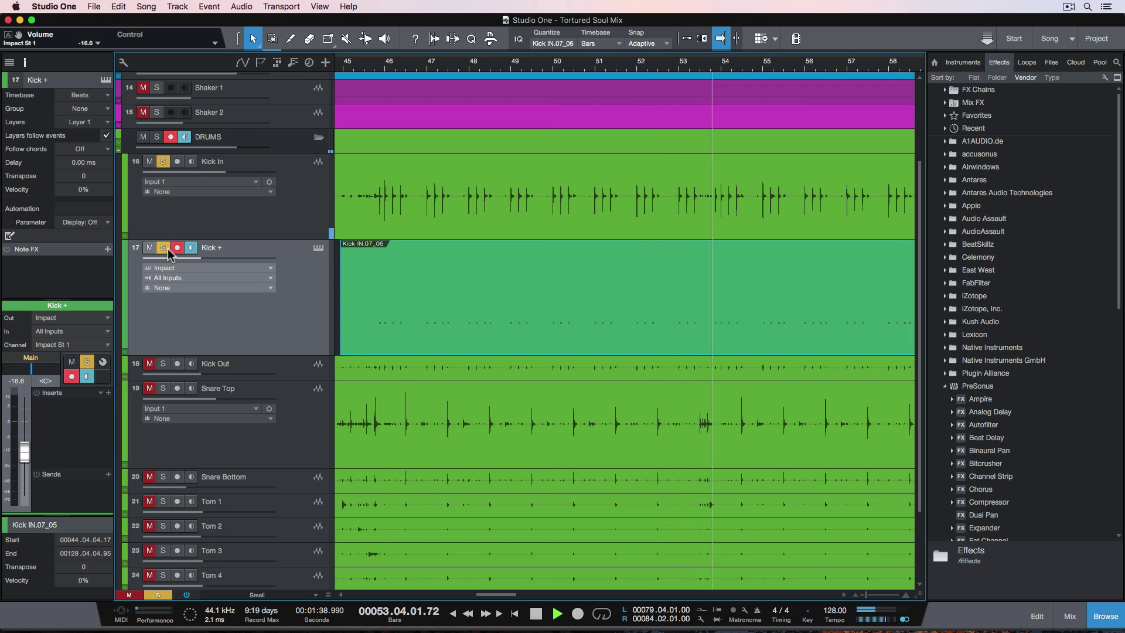
left_click(163, 247)
left_click(163, 248)
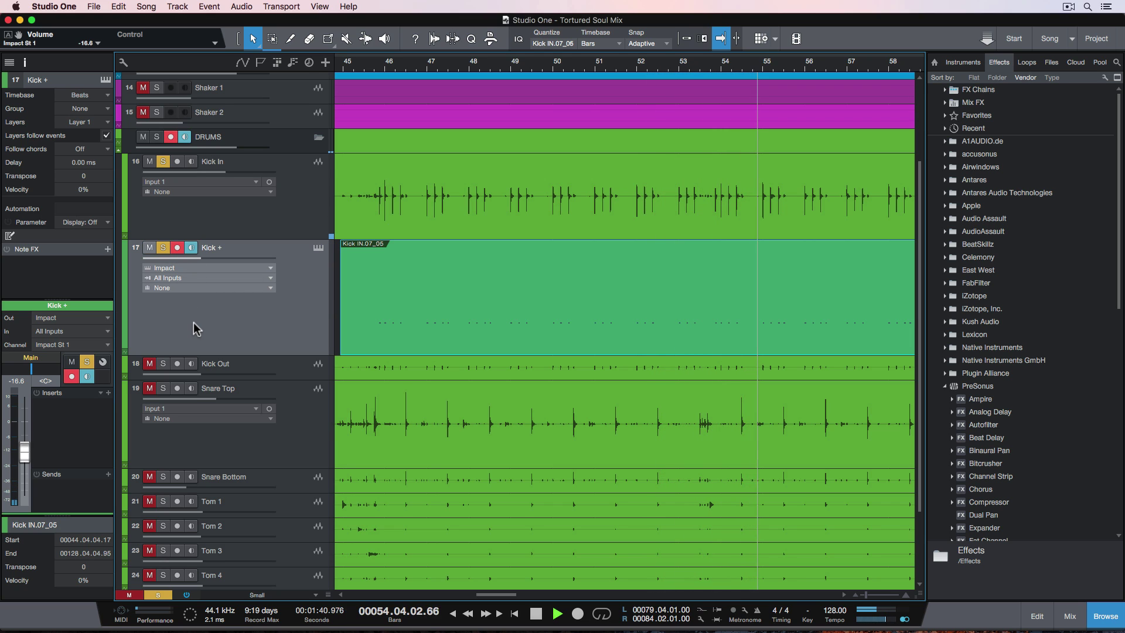
left_click(177, 247)
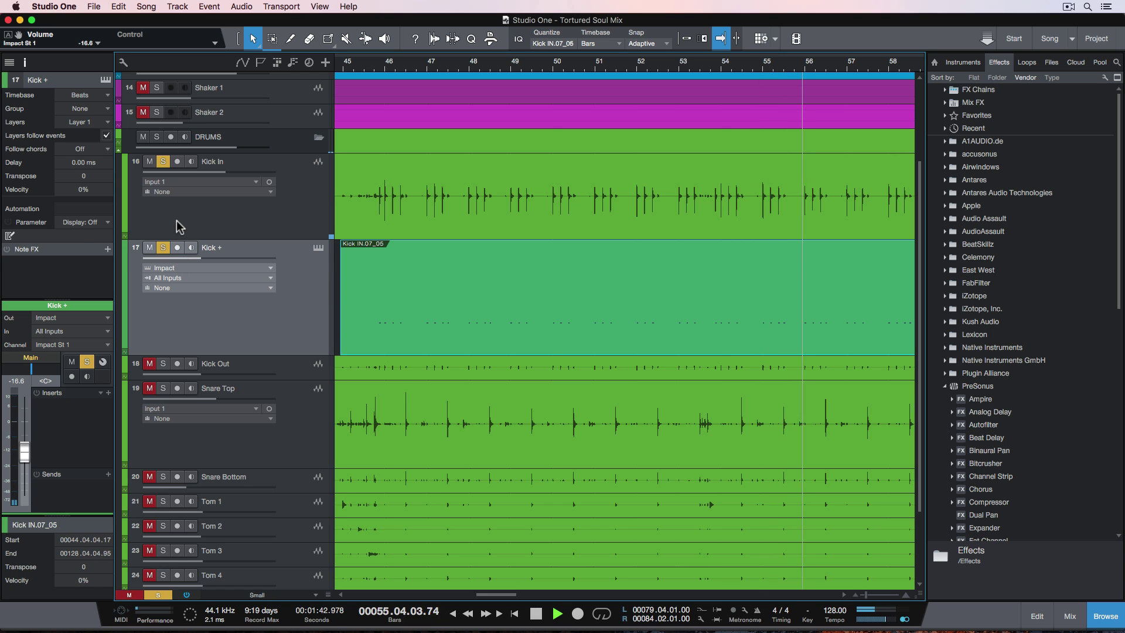
left_click(179, 226)
Open the Kick + notes in the editor and play, muting and unmuting Kick + to compare.
left_click(281, 300)
key("space")
key("F2")
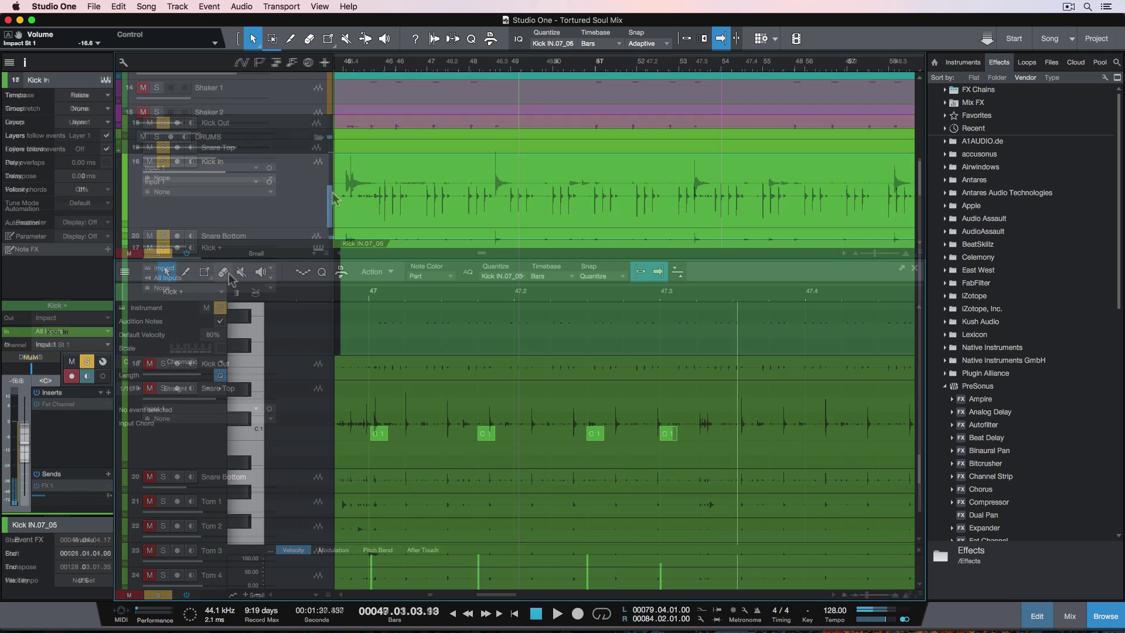
key("space")
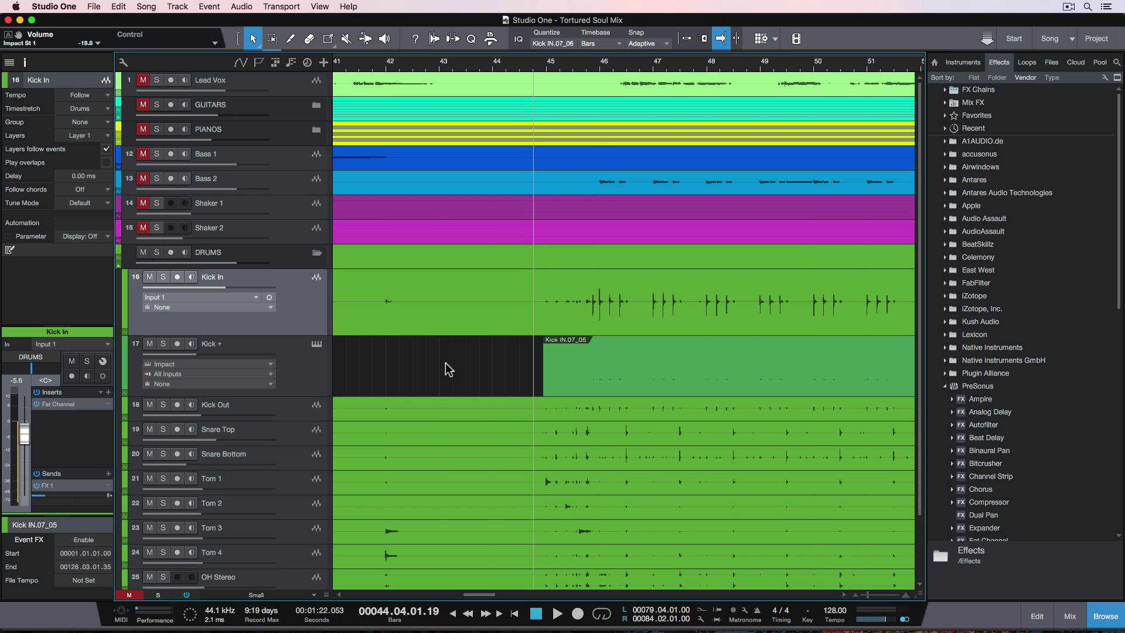
key("space")
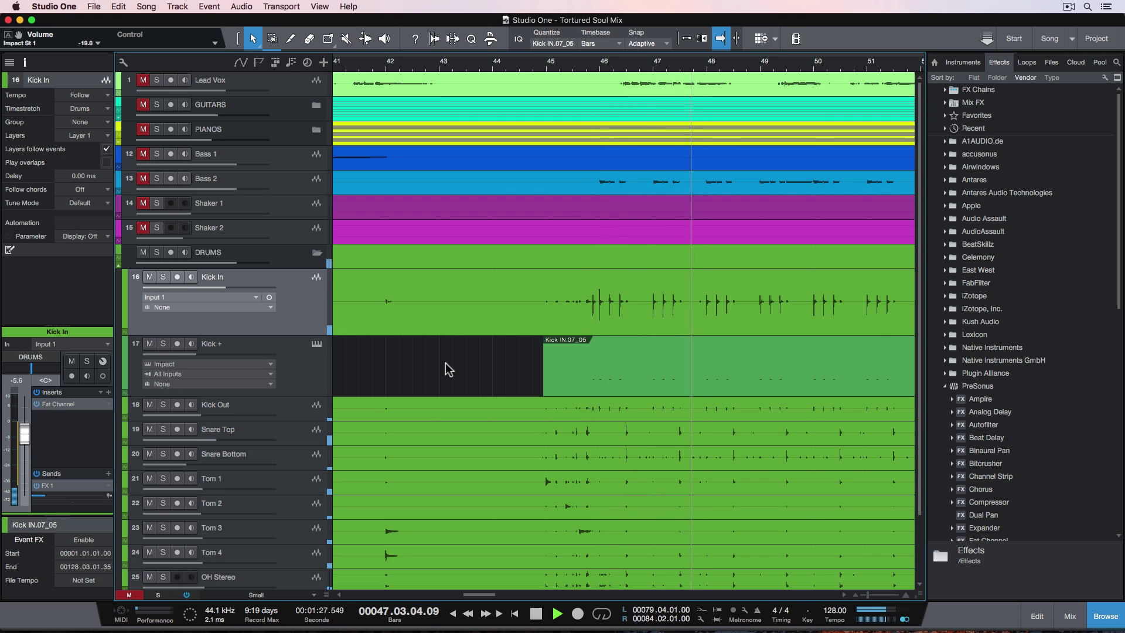
left_click(150, 345)
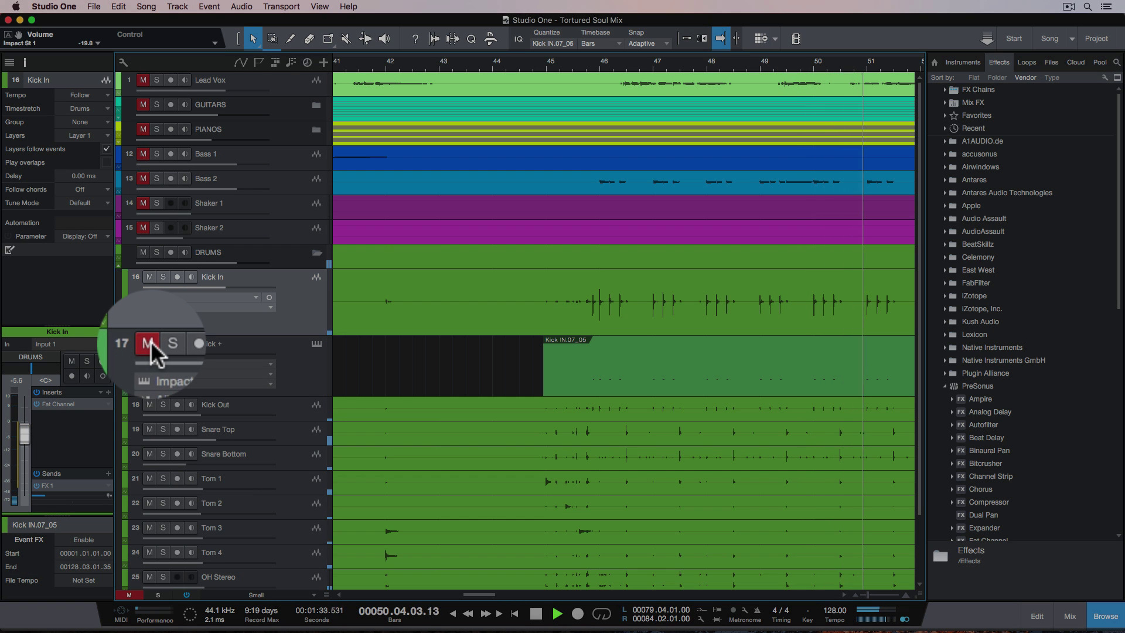
left_click(150, 341)
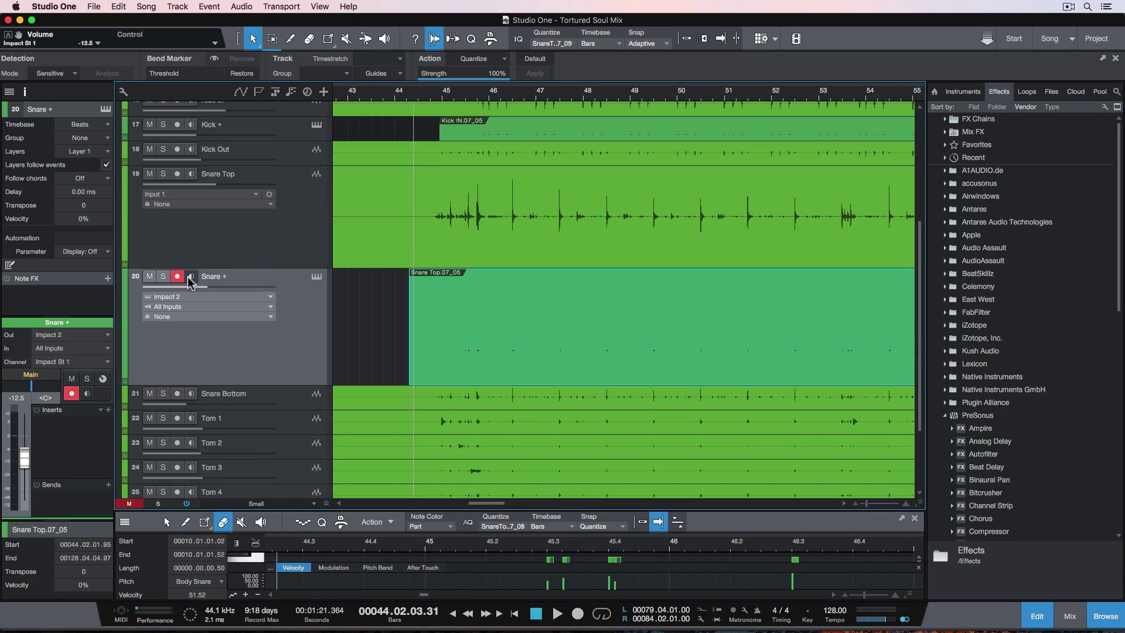
Raise the Snare + volume from -12.5 to about -9.5 and select the Snare + track.
left_click(215, 256)
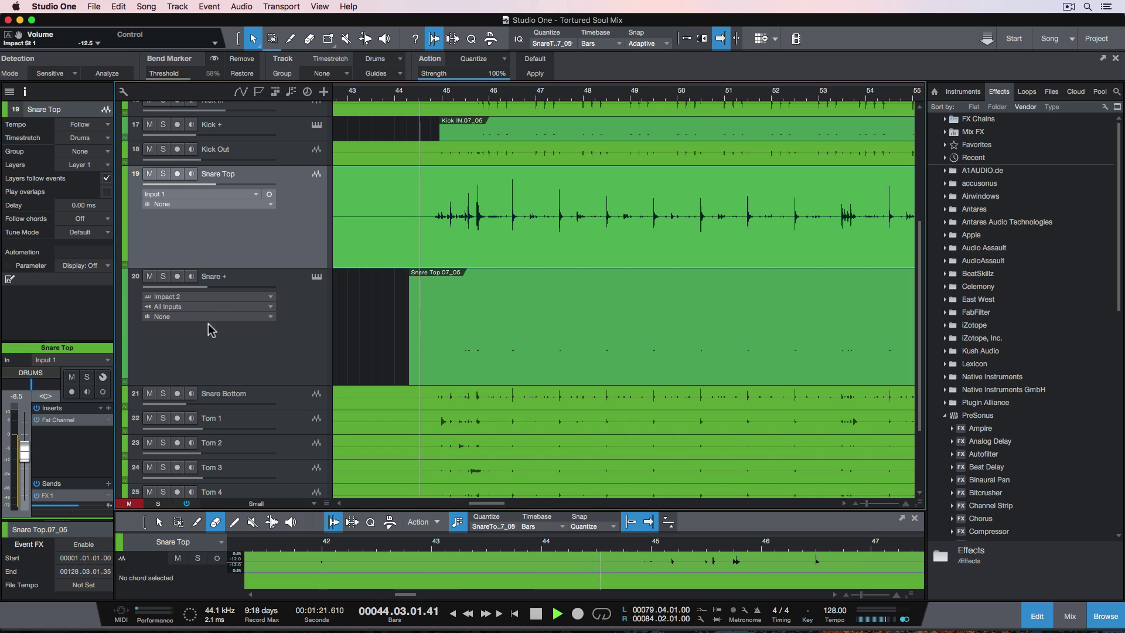
mouse_move(206, 285)
left_mouse_down()
mouse_move(230, 286)
mouse_move(213, 291)
left_mouse_up()
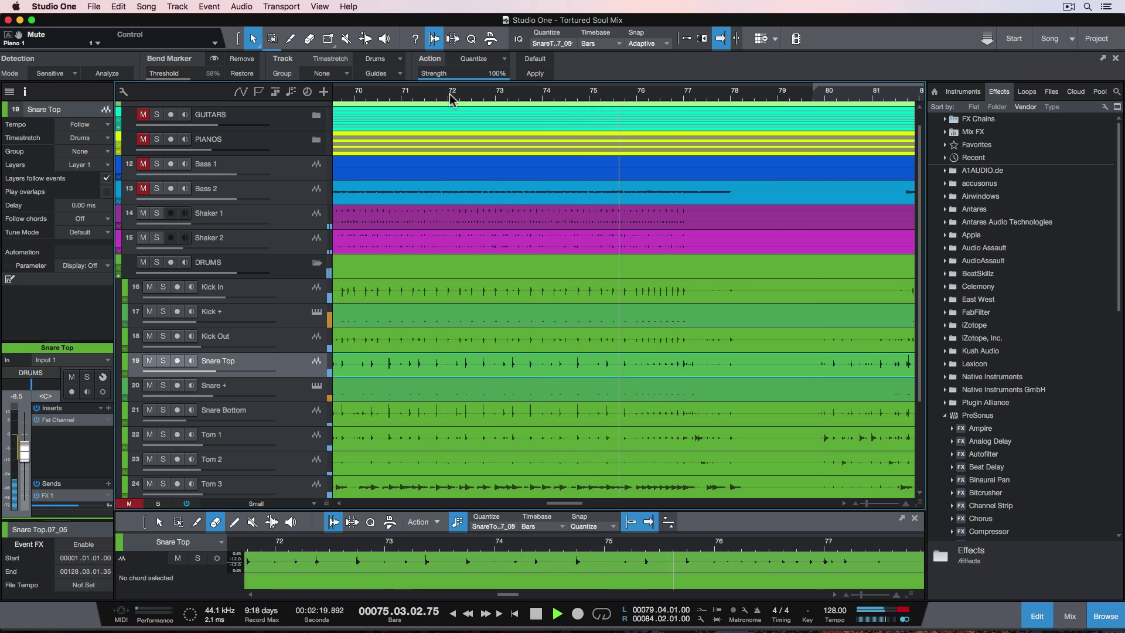
left_click(542, 392)
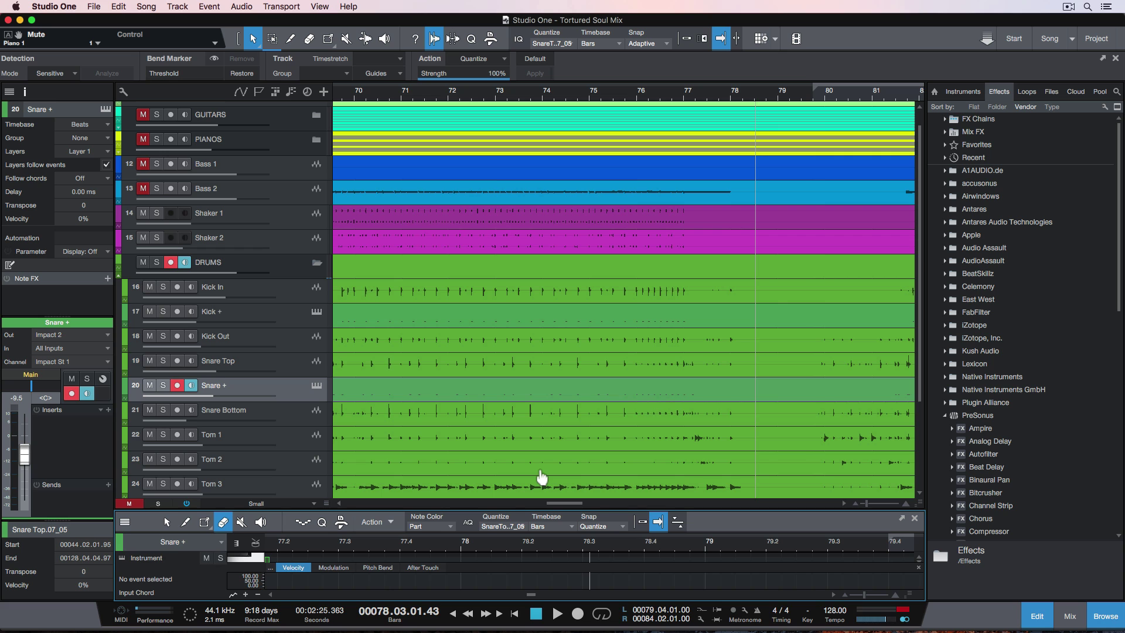